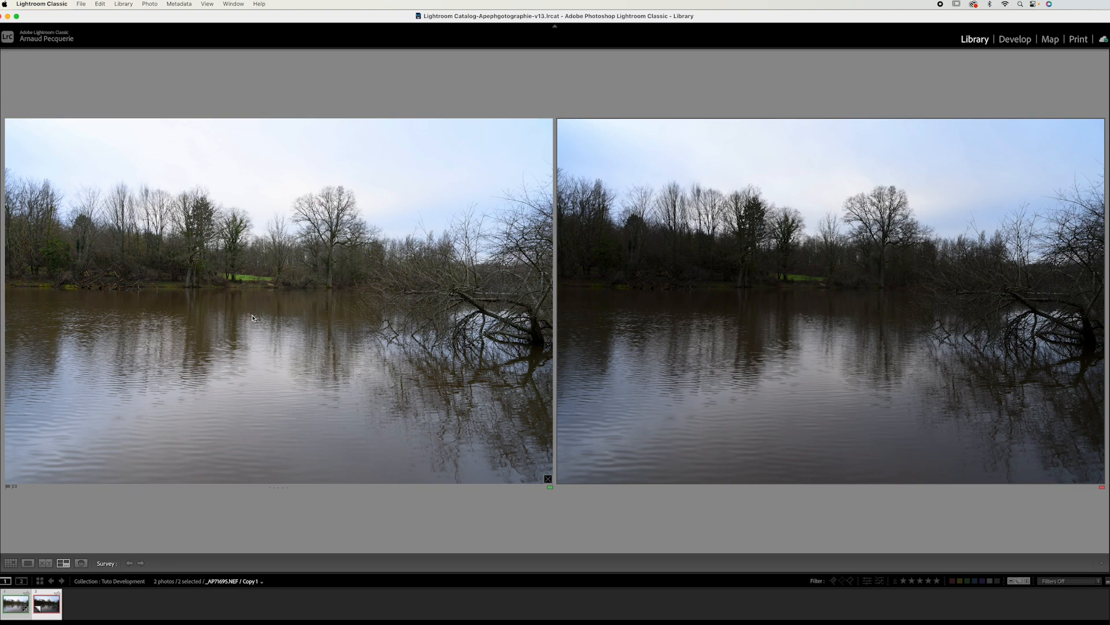
Step: Open the brighter lake photo in Develop, compare Before and After side by side, and hide the presets side of the workspace
{"action": "left_click", "coordinate": [252, 318]}
{"action": "key", "text": "d"}
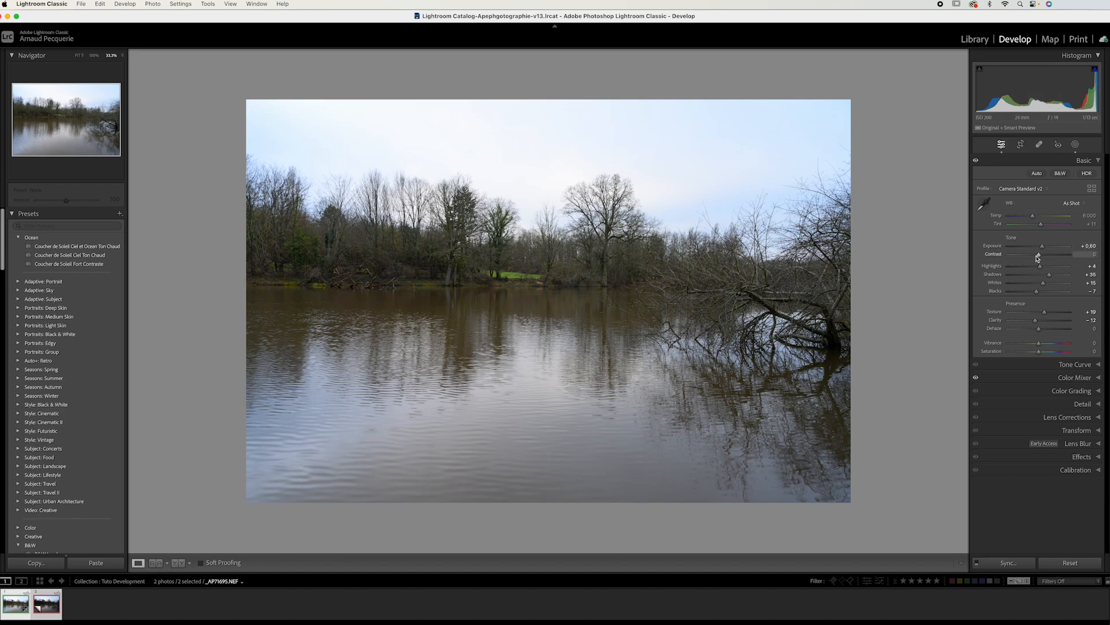
{"action": "key", "text": "y"}
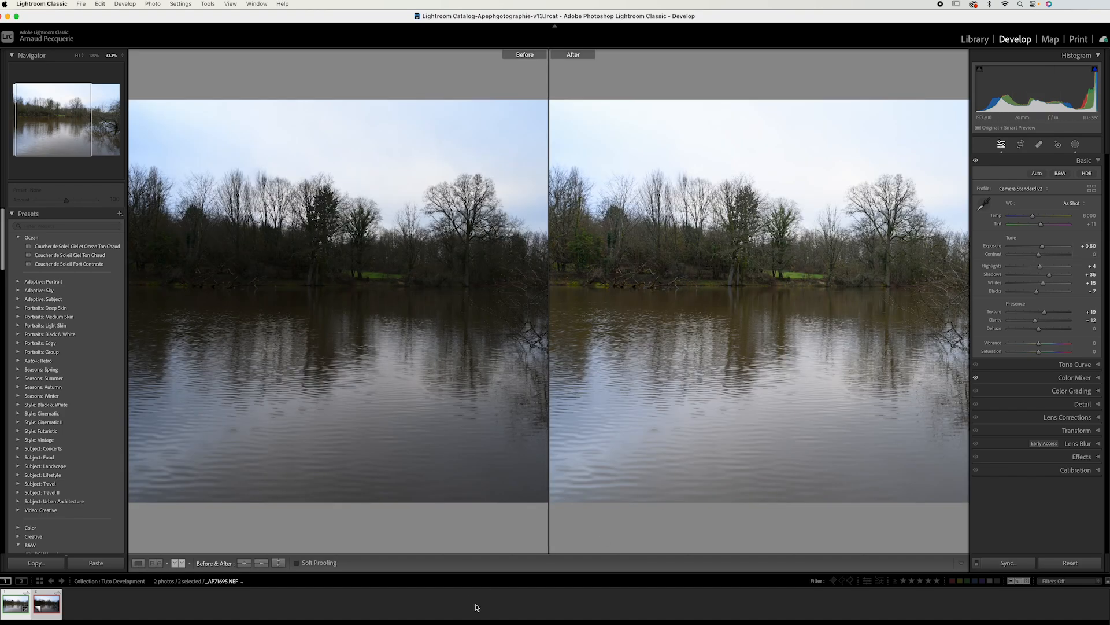
{"action": "key", "text": "super+minus"}
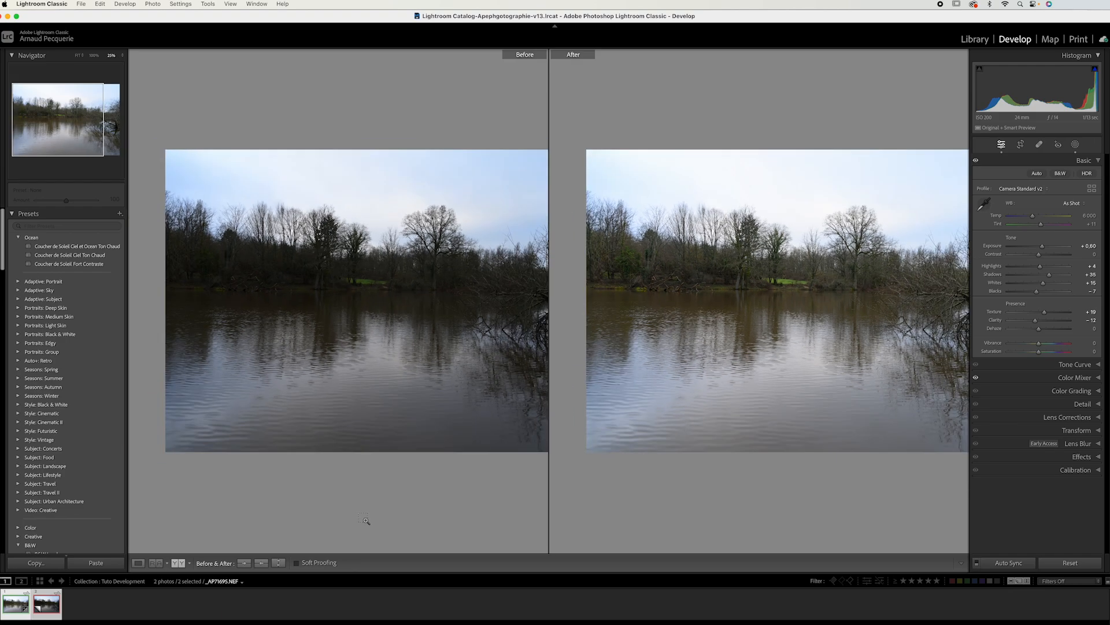
{"action": "key", "text": "super+minus"}
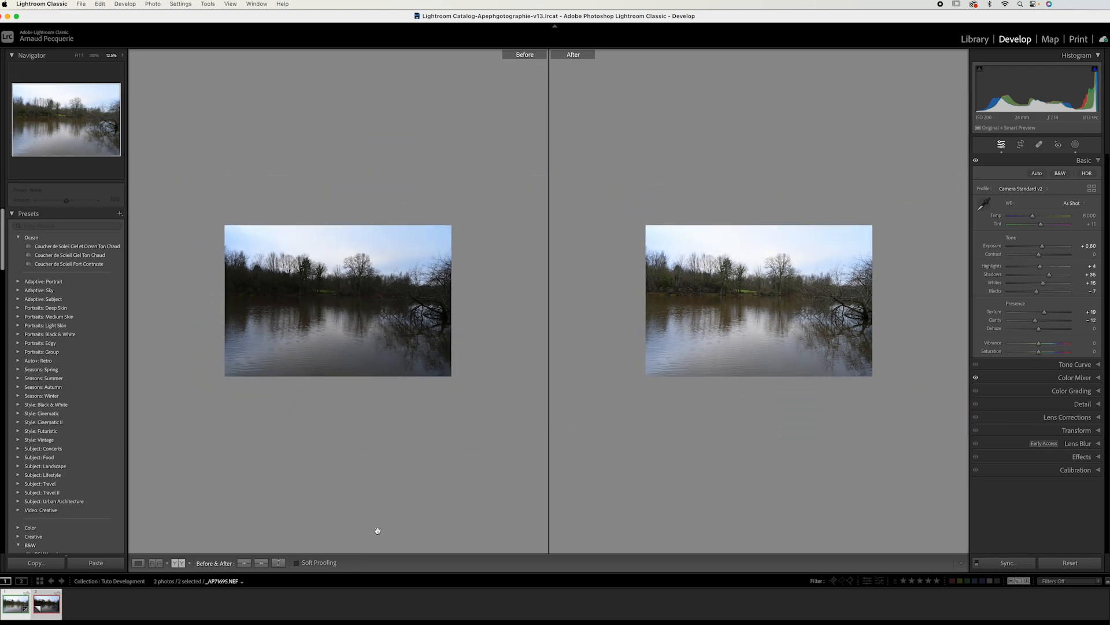
{"action": "key", "text": "super+equal"}
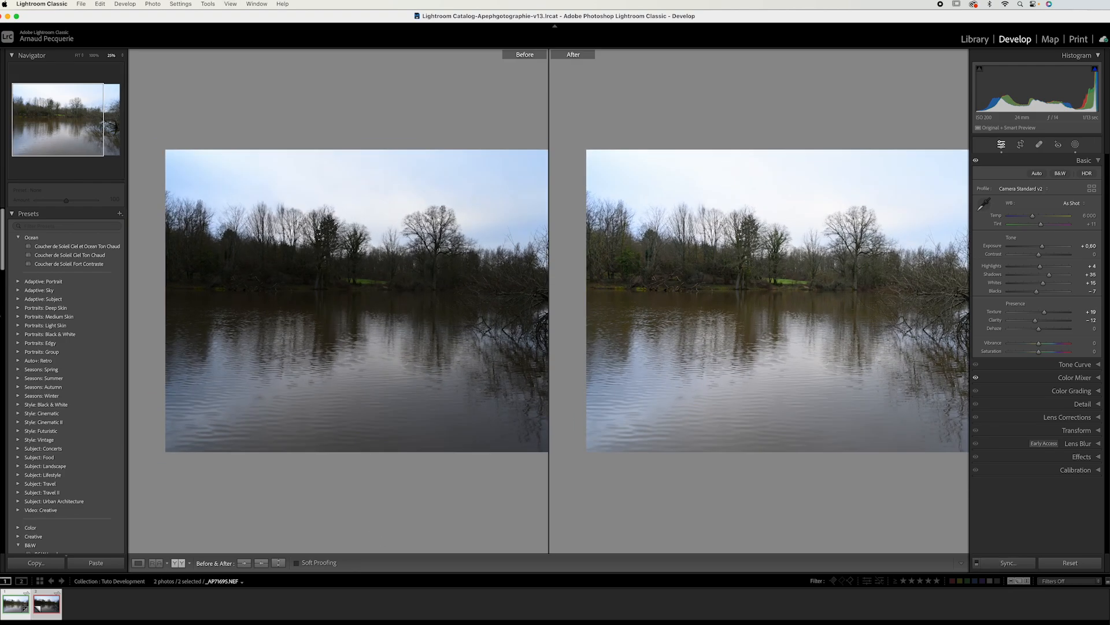
{"action": "left_click", "coordinate": [4, 316]}
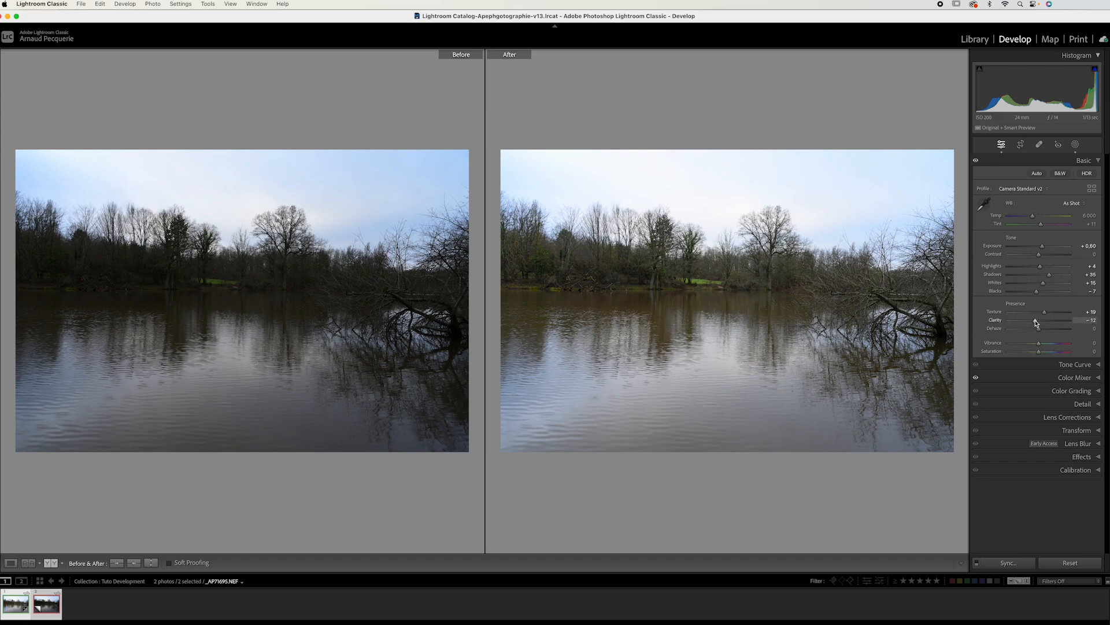
Step: Examine the Point Color settings in the Color Mixer and return to the Basic adjustments
{"action": "left_click", "coordinate": [1080, 377]}
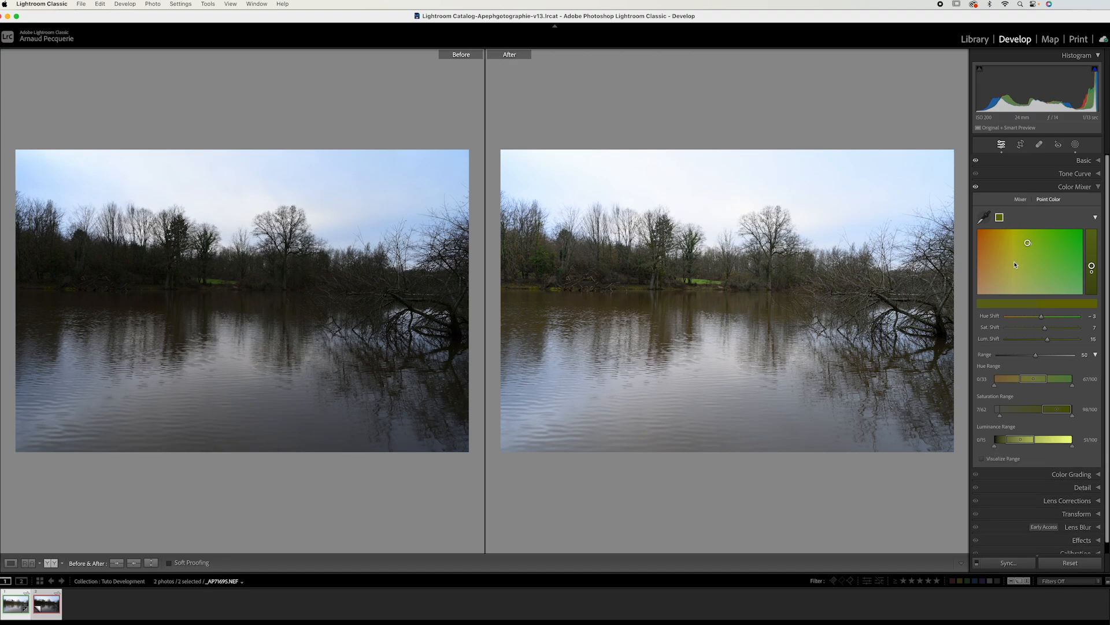
{"action": "left_click", "coordinate": [976, 187]}
{"action": "left_click", "coordinate": [1098, 187]}
{"action": "left_click", "coordinate": [1097, 162]}
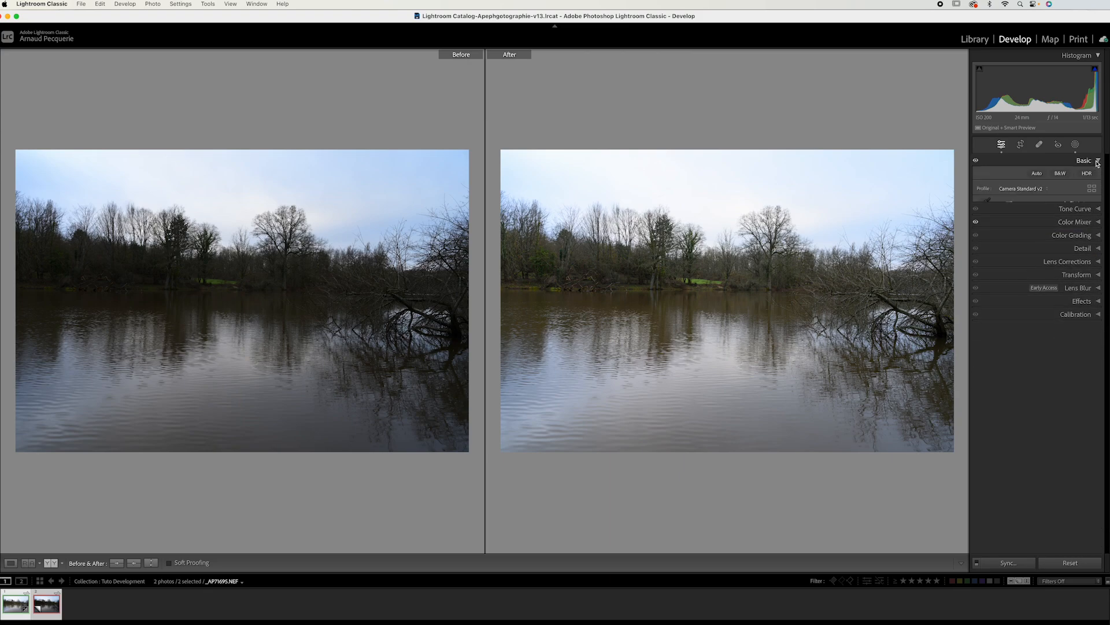
Step: Leave the Before/After comparison, open the photo's existing masks, and hide the filmstrip
{"action": "key", "text": "y"}
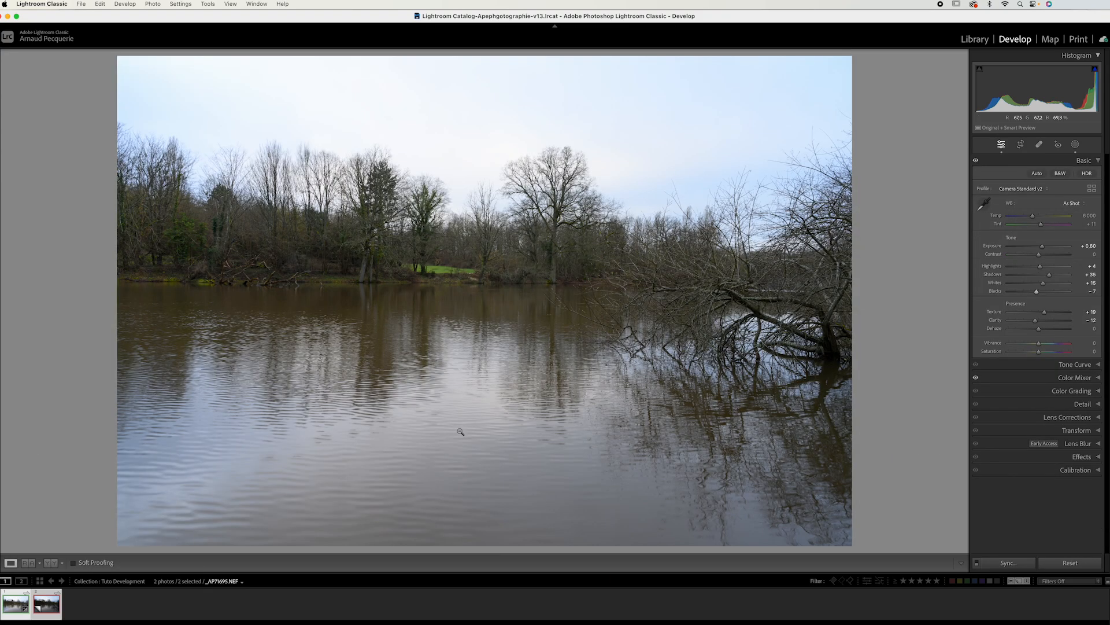
{"action": "key", "text": "shift+w"}
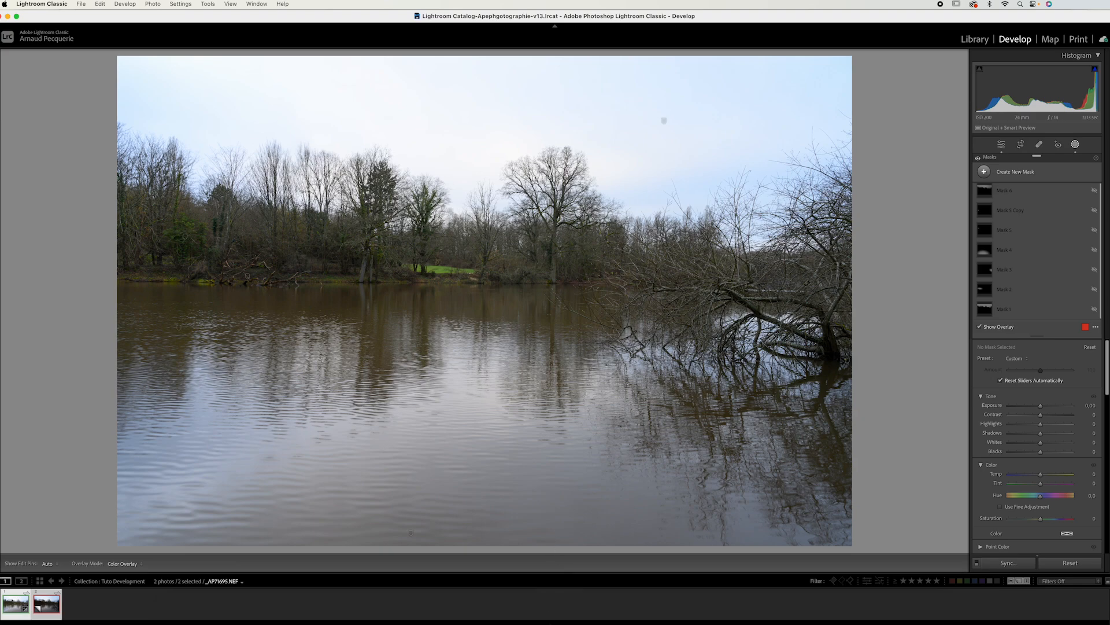
{"action": "left_click", "coordinate": [553, 621]}
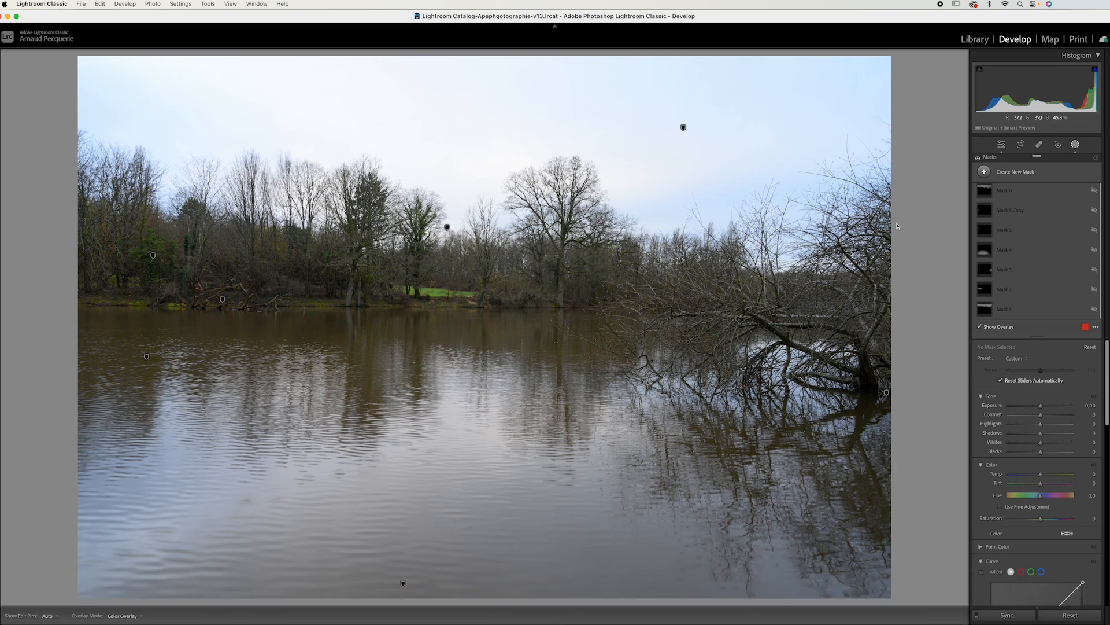
Step: Compare the sky with Mask 1 hidden and shown, leaving Mask 1 visible
{"action": "left_click", "coordinate": [1094, 309]}
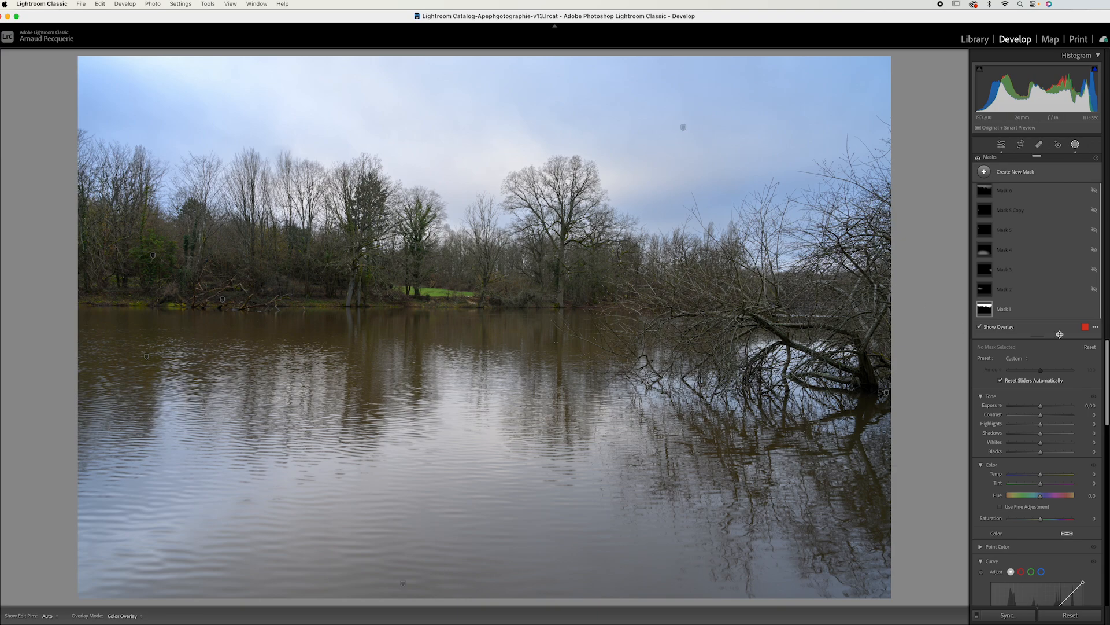
{"action": "mouse_move", "coordinate": [989, 315]}
{"action": "left_click", "coordinate": [1095, 309]}
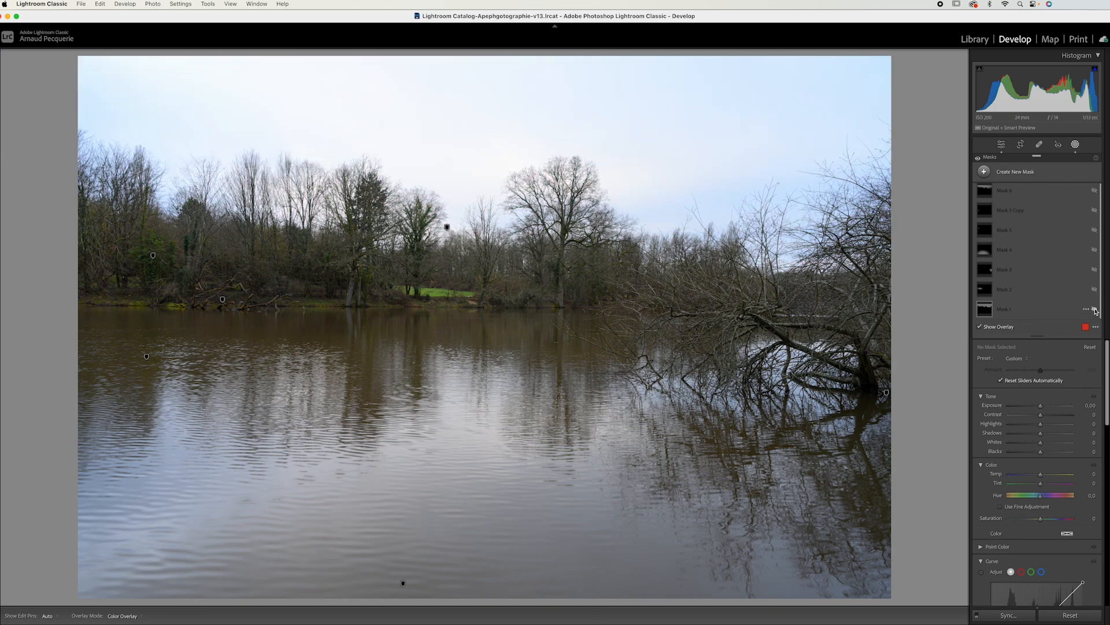
{"action": "left_click", "coordinate": [1095, 309]}
{"action": "left_click", "coordinate": [1094, 310]}
{"action": "left_click", "coordinate": [1095, 310]}
{"action": "left_click", "coordinate": [1094, 309]}
{"action": "left_click", "coordinate": [1095, 309]}
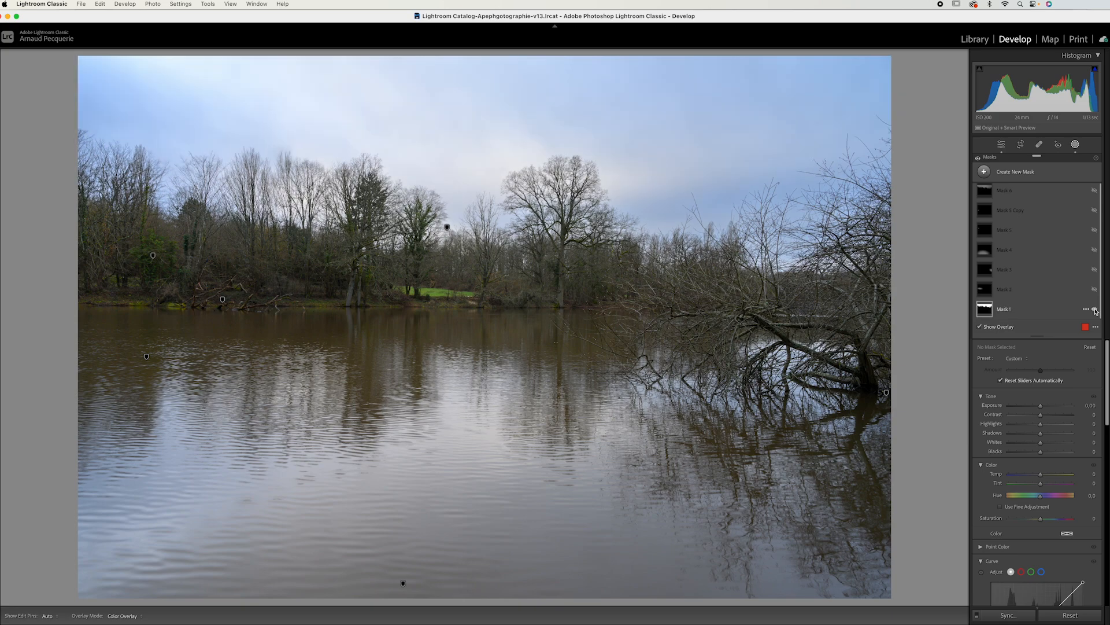
{"action": "left_click", "coordinate": [1095, 309]}
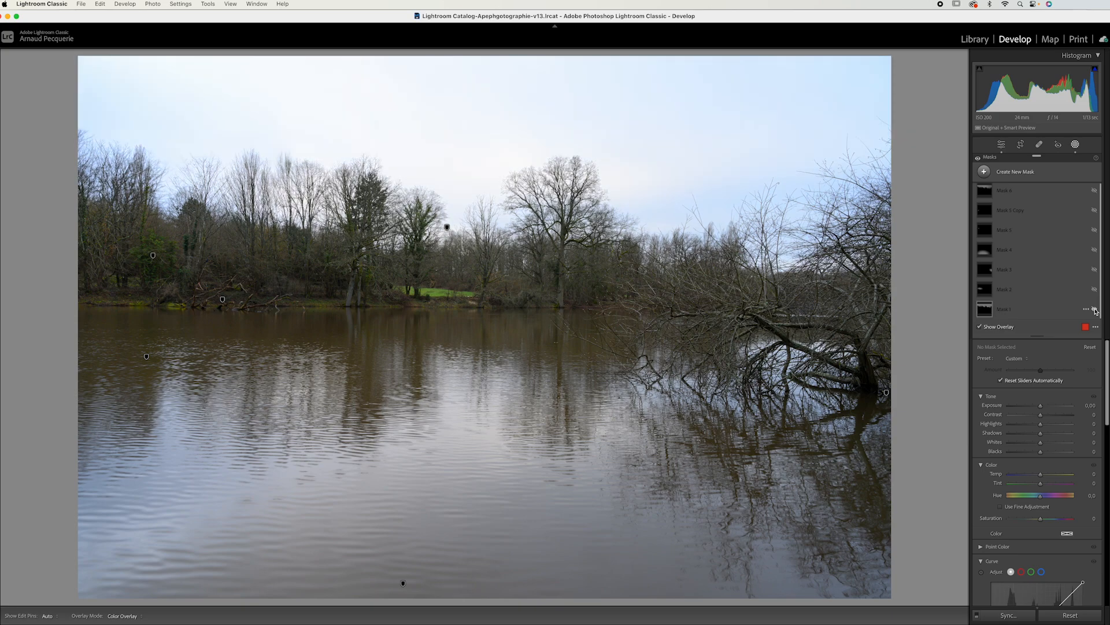
{"action": "left_click", "coordinate": [1094, 309]}
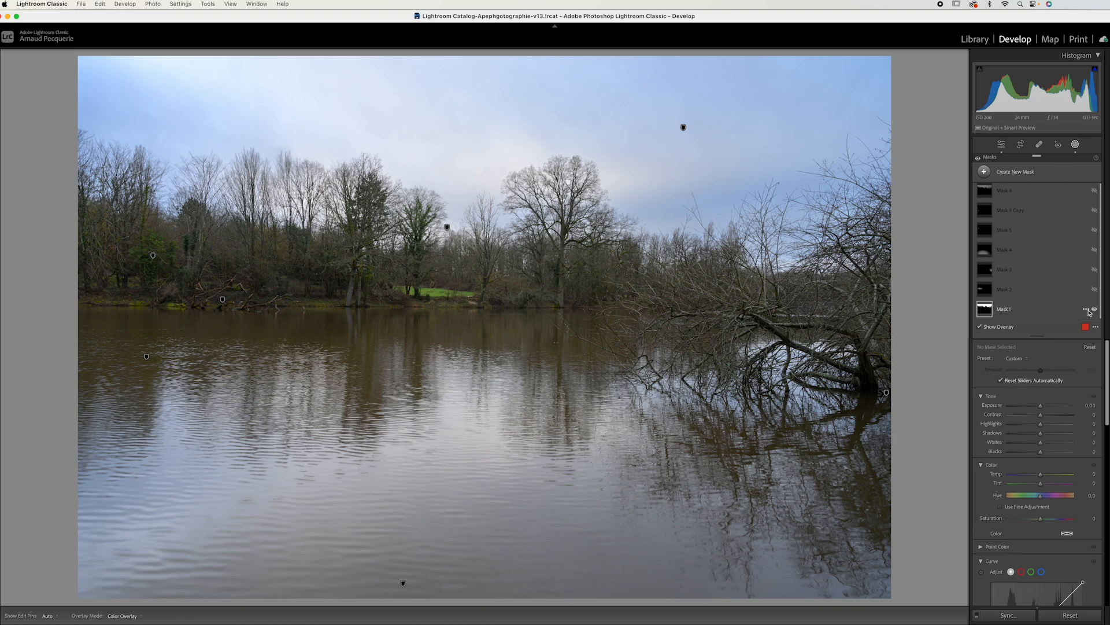
Step: Hide Mask 1 with its Hide option and make it visible again
{"action": "left_click", "coordinate": [1087, 310]}
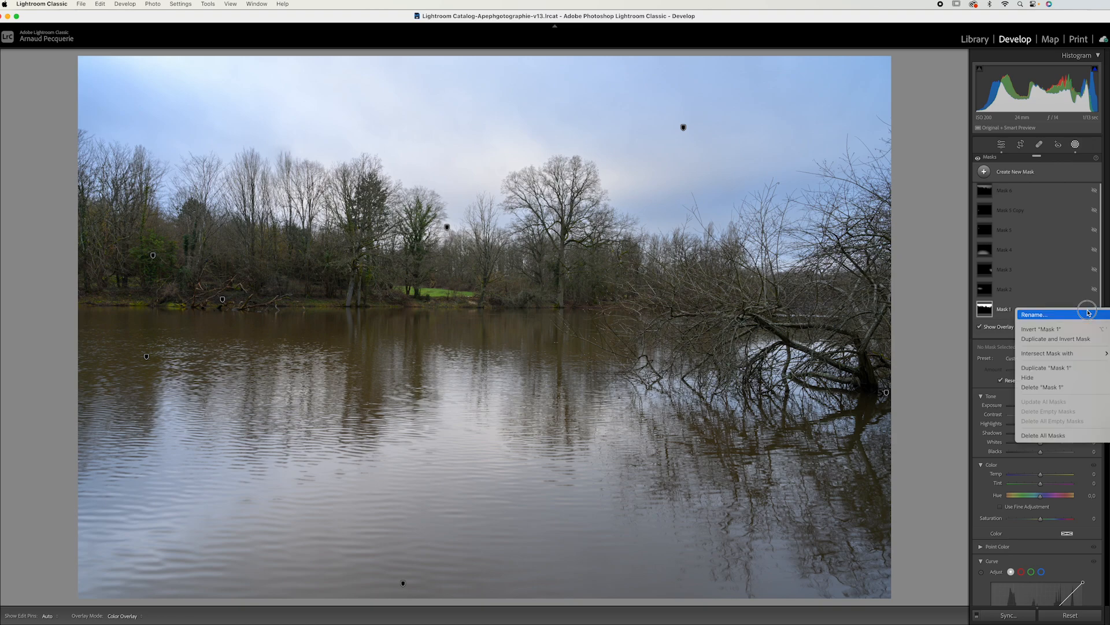
{"action": "left_click", "coordinate": [1035, 377]}
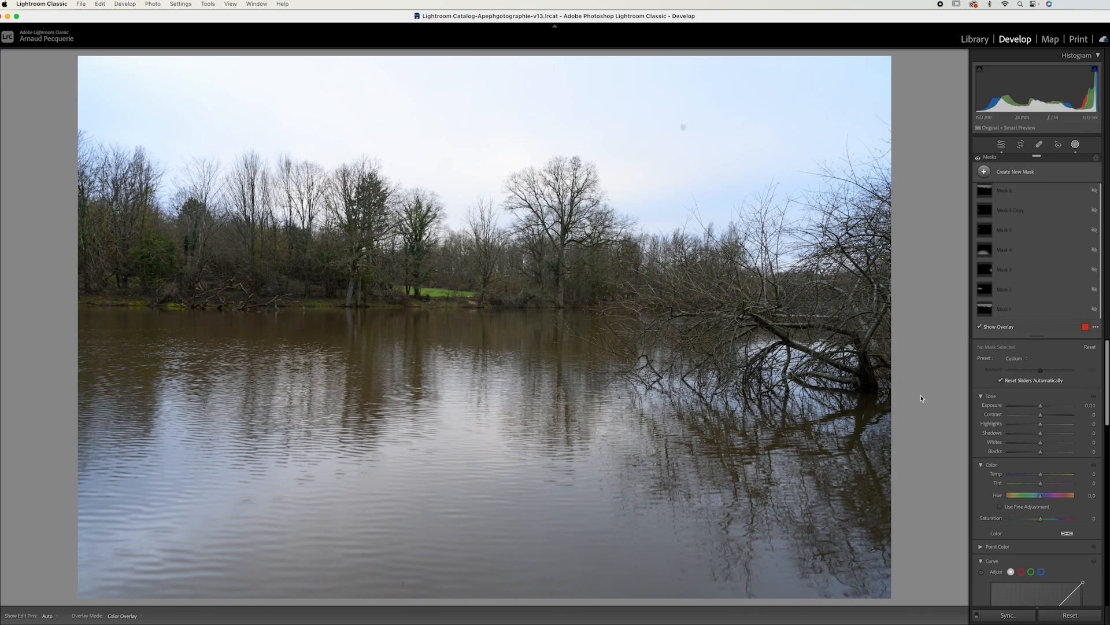
{"action": "left_click", "coordinate": [1095, 308]}
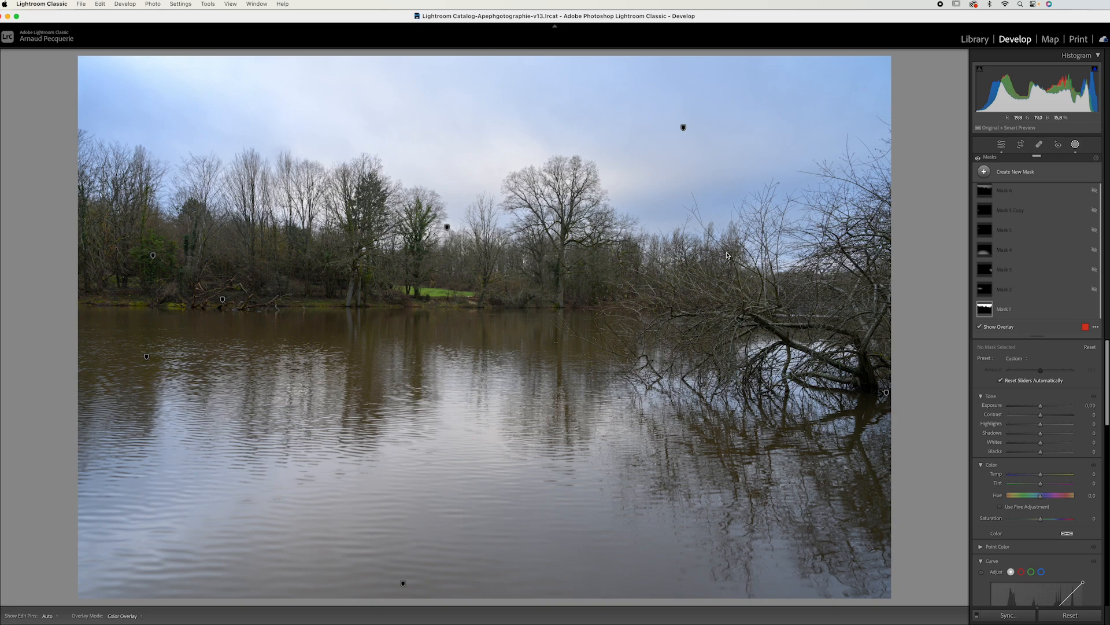
Step: Check the photo's Basic adjustments and compare the image with Mask 1 off and on
{"action": "scroll", "coordinate": [1029, 488], "scroll_direction": "down", "scroll_amount": 2}
{"action": "scroll", "coordinate": [1029, 488], "scroll_direction": "down", "scroll_amount": 10}
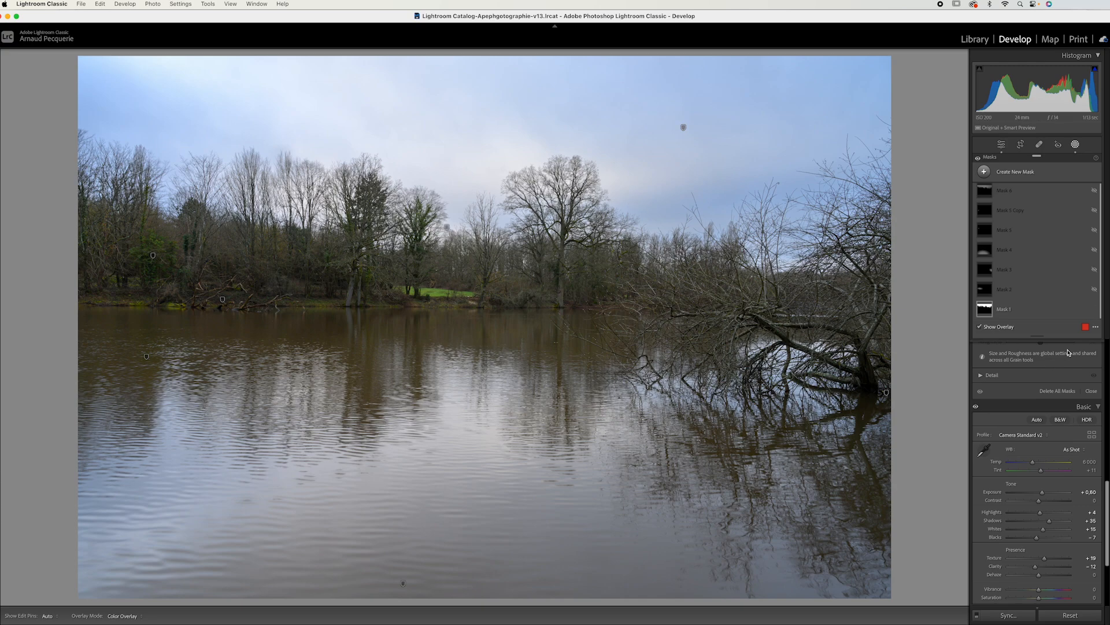
{"action": "left_click", "coordinate": [1094, 310]}
{"action": "left_click", "coordinate": [1094, 310]}
Step: Make Mask 6 visible and expand its components
{"action": "mouse_move", "coordinate": [684, 129]}
{"action": "left_click", "coordinate": [988, 194]}
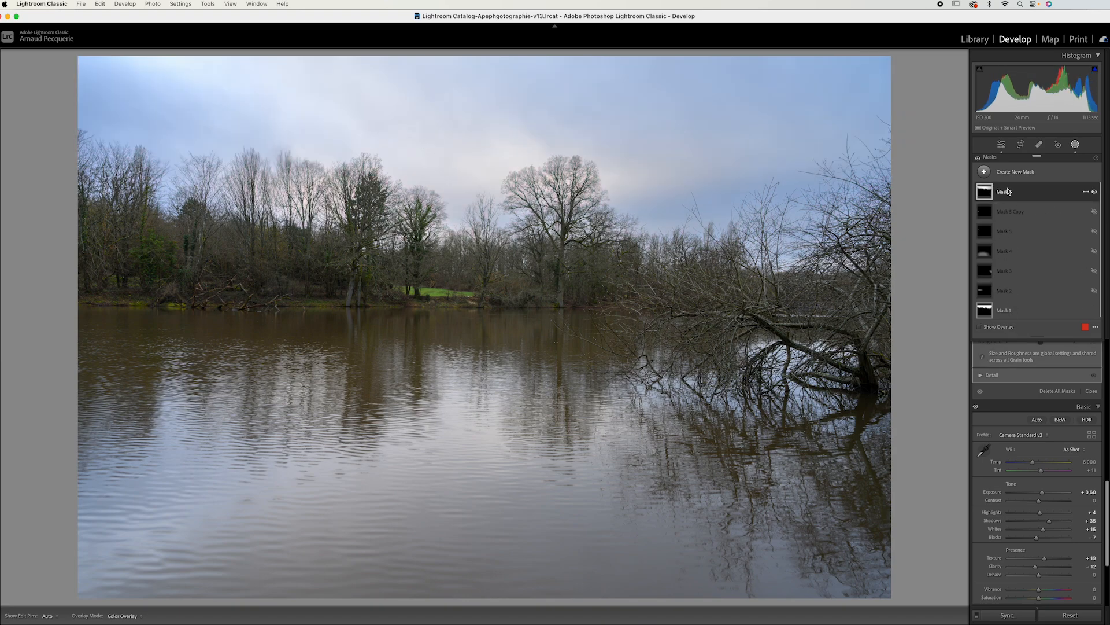
{"action": "left_click", "coordinate": [1021, 193]}
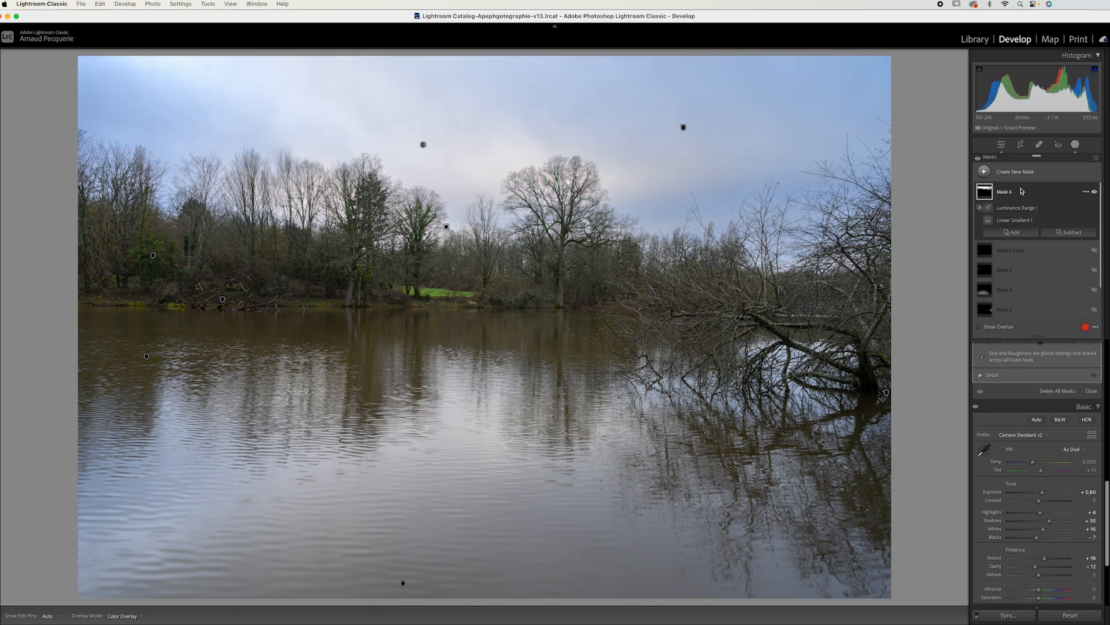
Step: Examine Mask 6's Linear Gradient and inverted Luminance Range, along with its Tone, Color and Curve settings
{"action": "left_click", "coordinate": [1011, 225]}
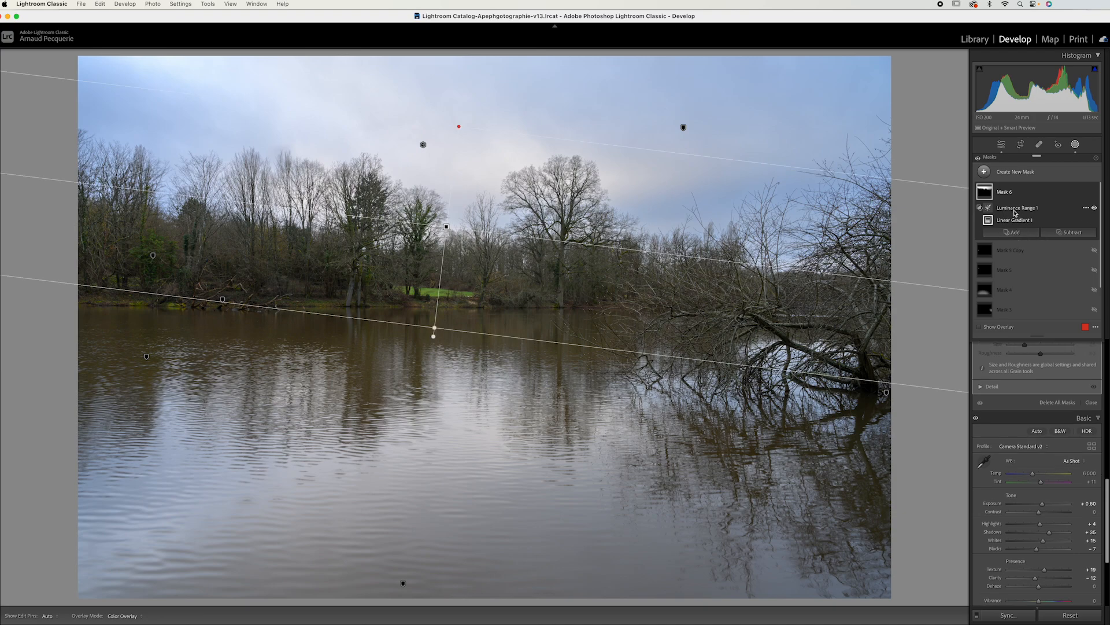
{"action": "left_click", "coordinate": [1013, 213]}
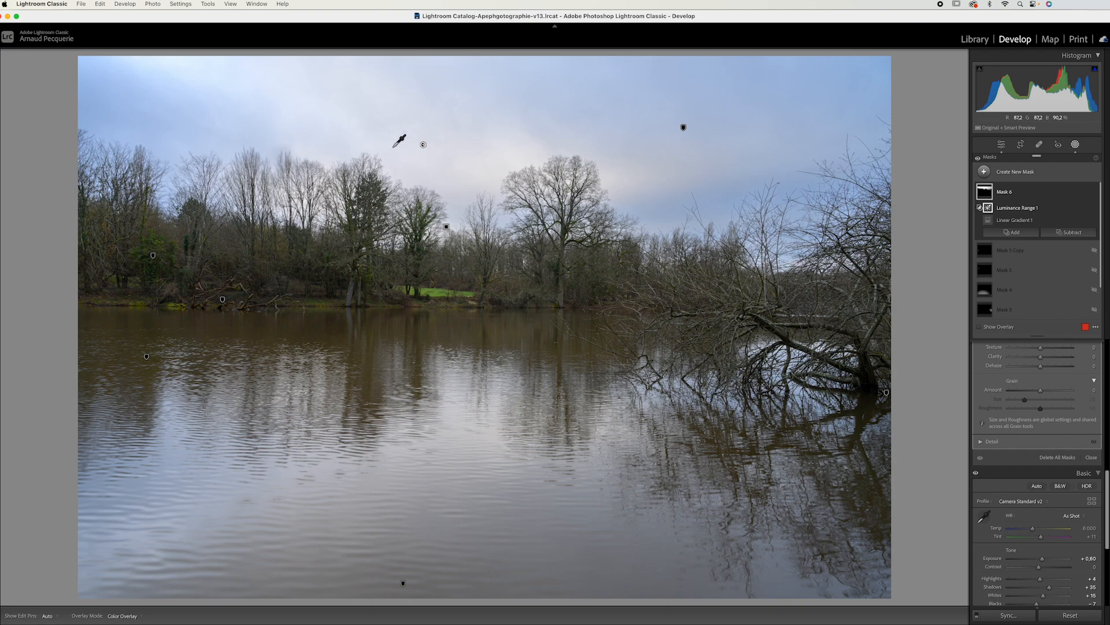
{"action": "scroll", "coordinate": [1067, 402], "scroll_direction": "up", "scroll_amount": 5}
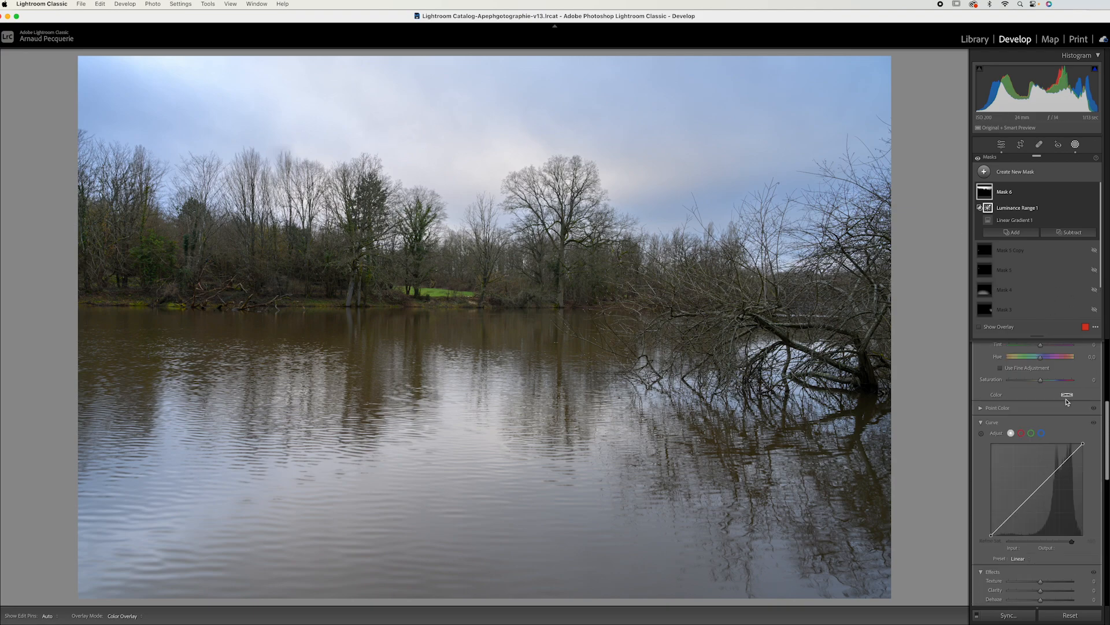
{"action": "scroll", "coordinate": [1068, 402], "scroll_direction": "up", "scroll_amount": 6}
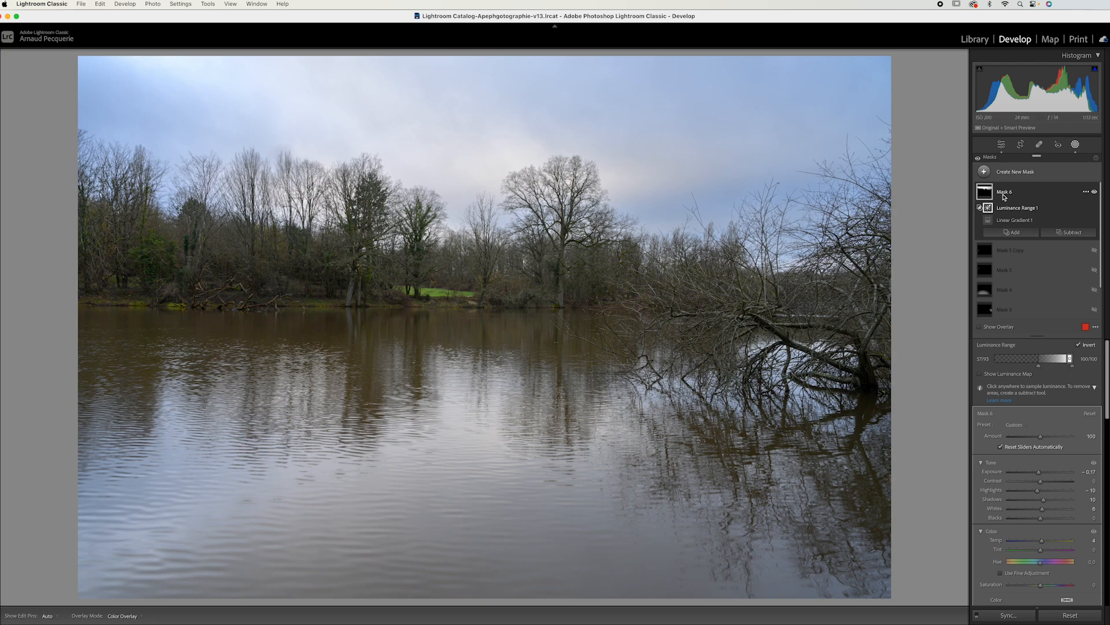
{"action": "scroll", "coordinate": [1034, 403], "scroll_direction": "down", "scroll_amount": 3}
{"action": "scroll", "coordinate": [1034, 404], "scroll_direction": "down", "scroll_amount": 3}
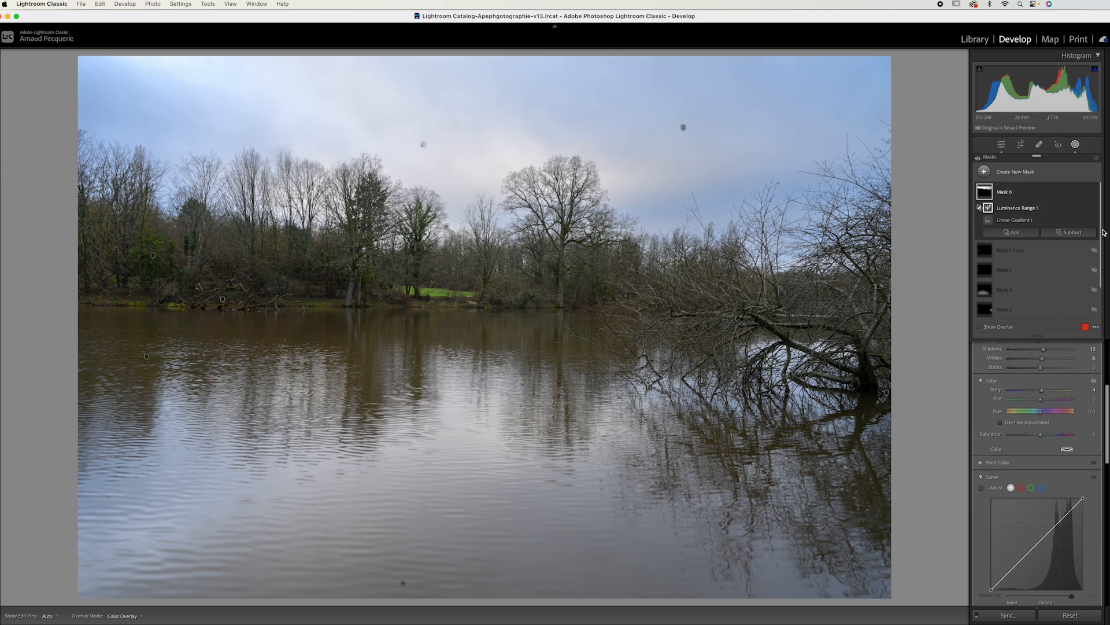
Step: Compare the sky with Mask 6 hidden and shown, and collapse the mask's components
{"action": "left_click", "coordinate": [1094, 191]}
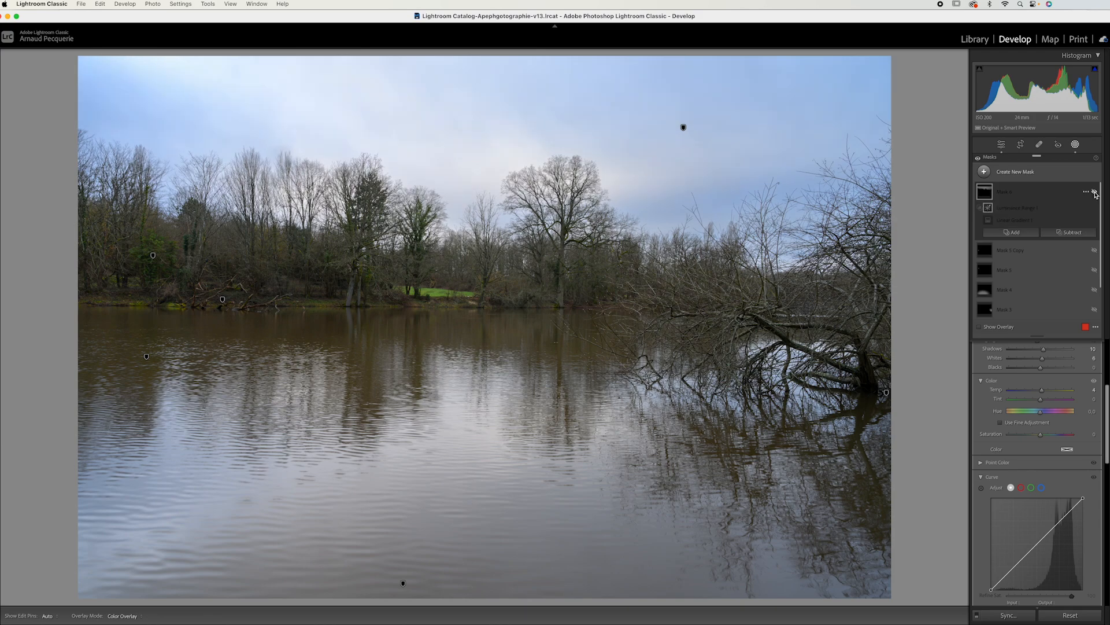
{"action": "left_click", "coordinate": [1094, 192]}
{"action": "left_click", "coordinate": [1095, 192]}
{"action": "left_click", "coordinate": [1094, 192]}
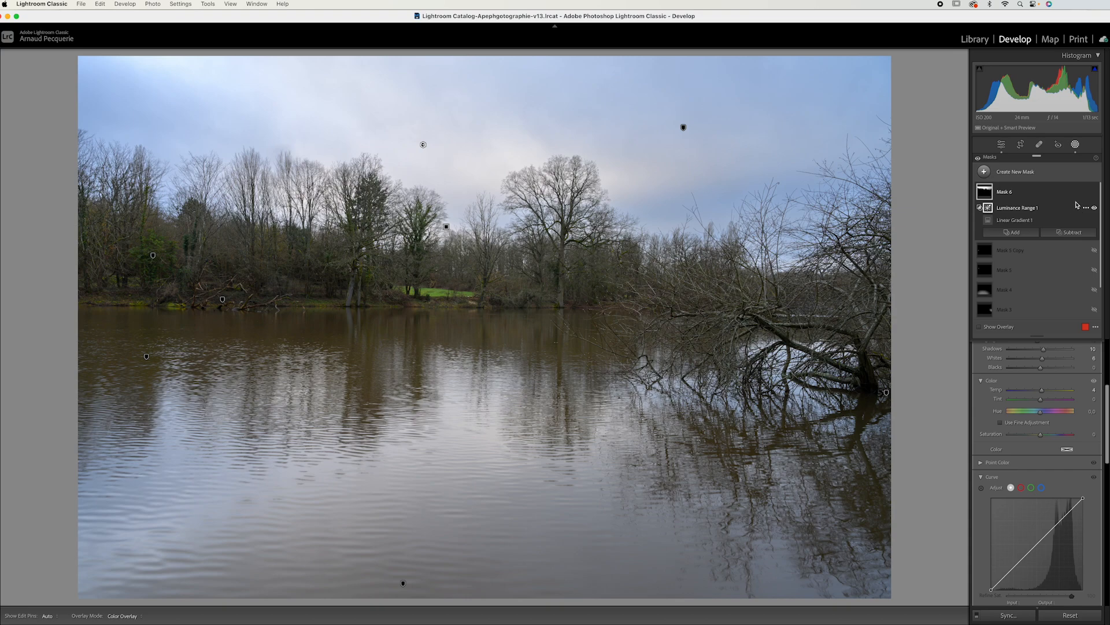
{"action": "left_click", "coordinate": [1027, 197]}
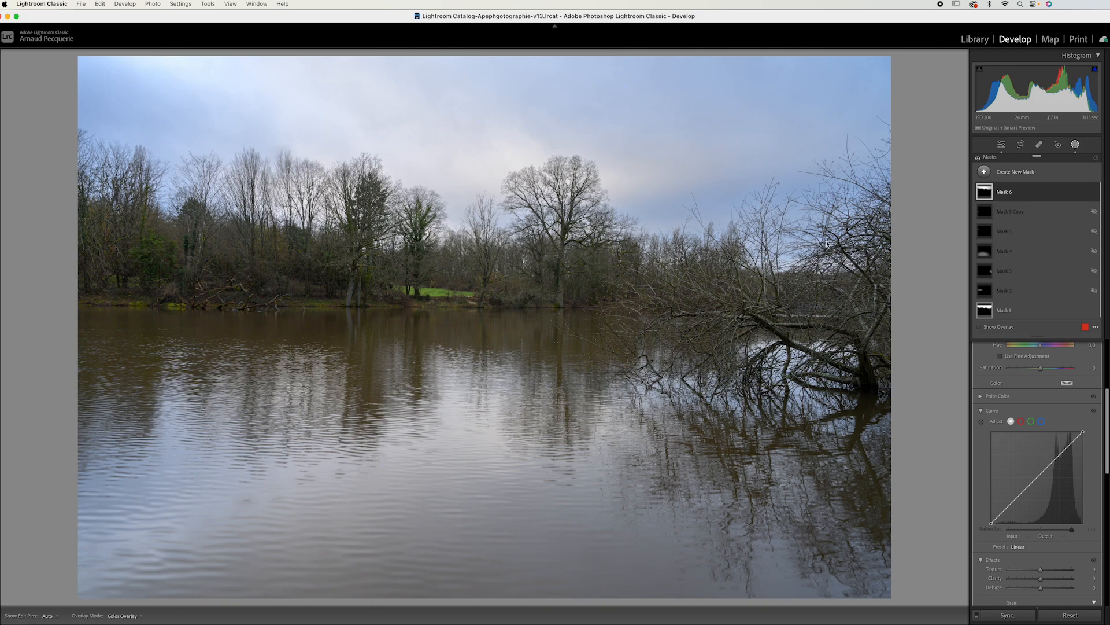
Step: Turn on the red overlay for Mask 6 and toggle the mask edit pins off and on
{"action": "mouse_move", "coordinate": [423, 145]}
{"action": "left_click", "coordinate": [979, 327]}
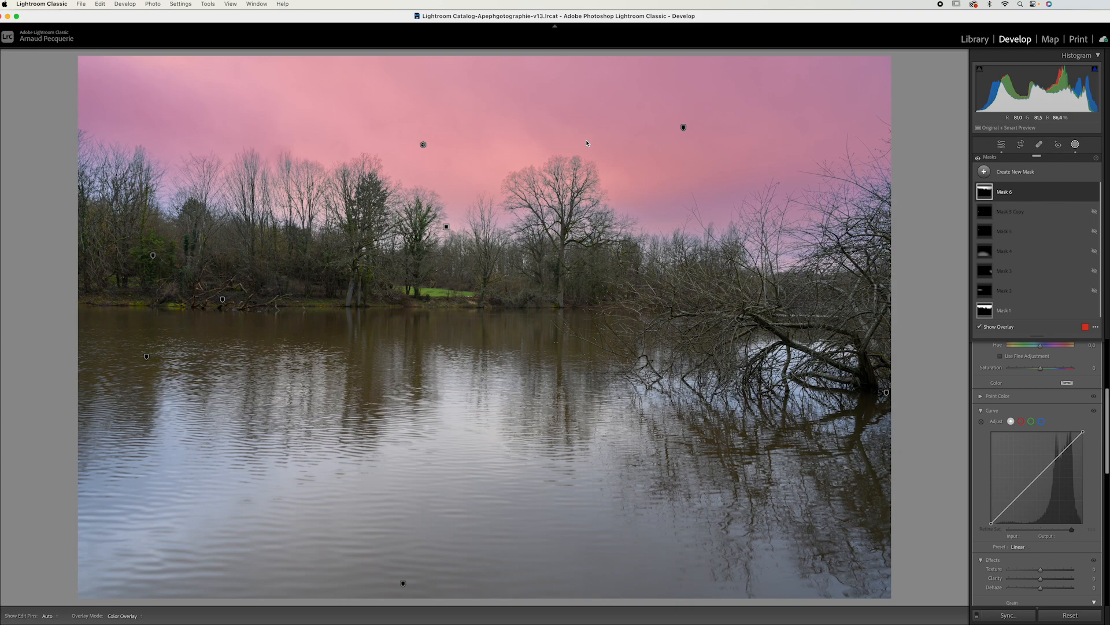
{"action": "key", "text": "h"}
{"action": "key", "text": "h"}
{"action": "key", "text": "h"}
{"action": "key", "text": "h"}
{"action": "key", "text": "h"}
{"action": "key", "text": "h"}
Step: Toggle the mask overlay off and on to compare the covered sky area, leaving the overlay shown
{"action": "key", "text": "o"}
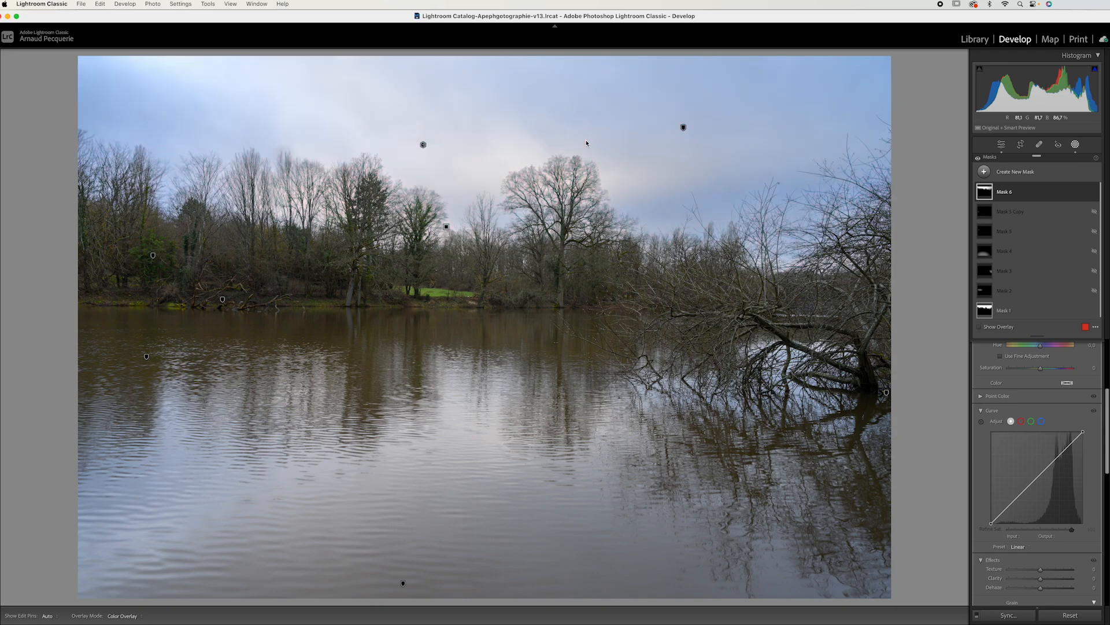
{"action": "key", "text": "o"}
{"action": "key", "text": "o"}
{"action": "key", "text": "o"}
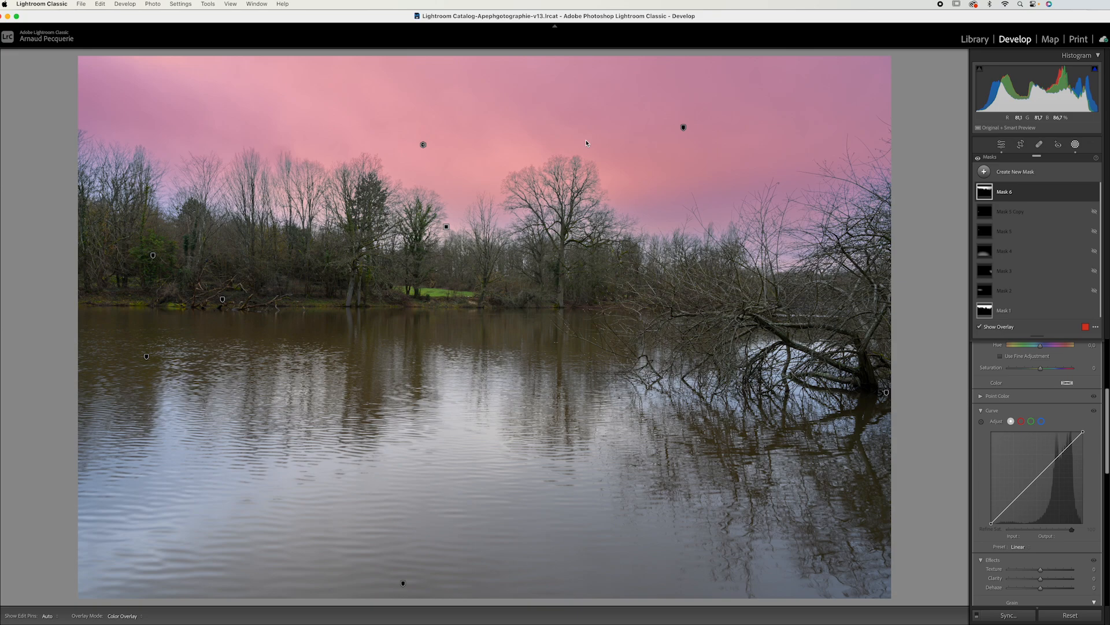
{"action": "left_click", "coordinate": [992, 331]}
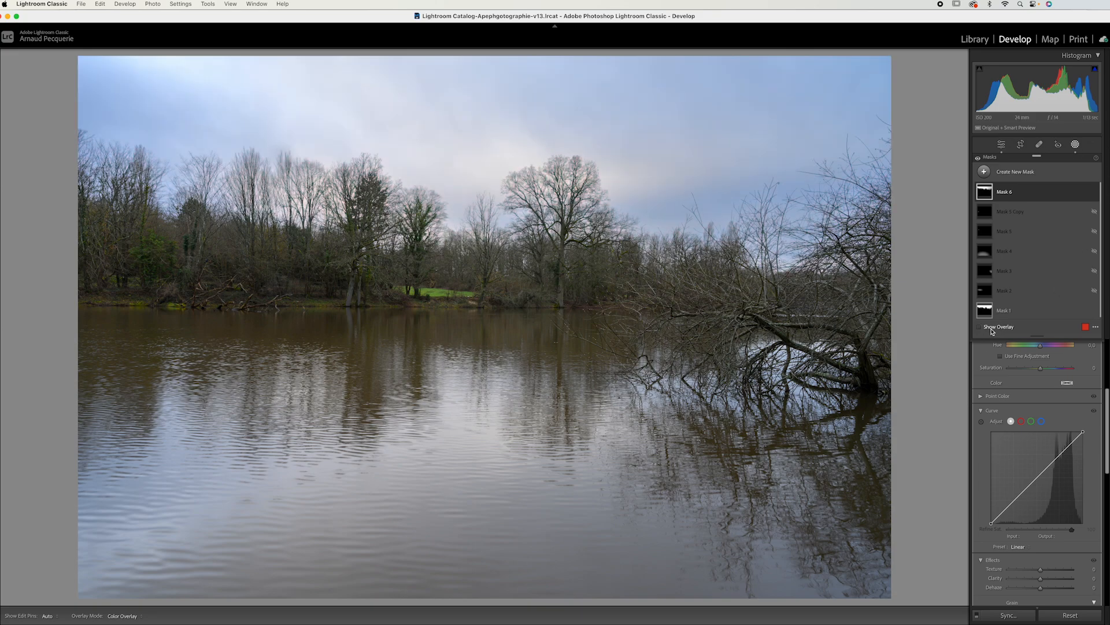
{"action": "left_click", "coordinate": [992, 329]}
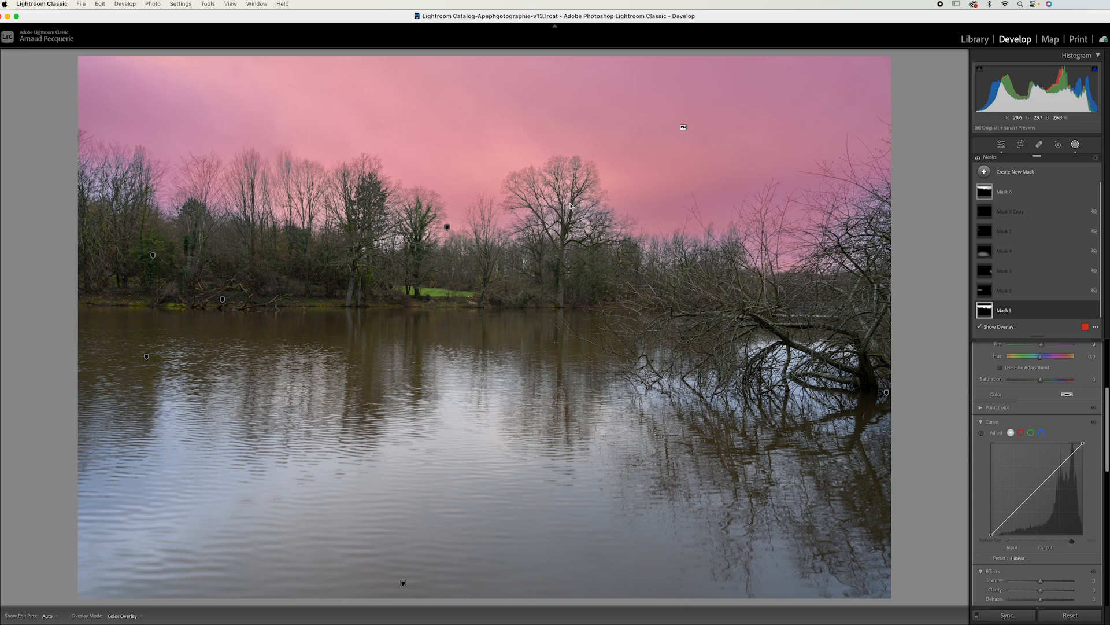
Step: Show Mask 2 and toggle its edit pins on and off over the red overlay to inspect the covered wooded bank
{"action": "left_click", "coordinate": [1083, 295]}
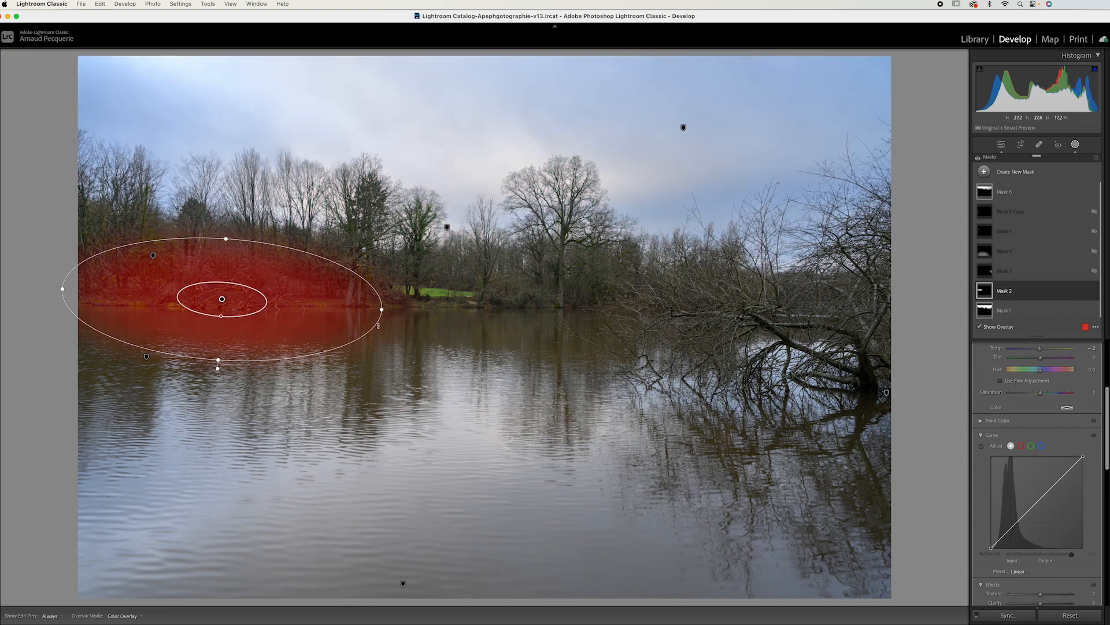
{"action": "key", "text": "h"}
{"action": "key", "text": "h"}
{"action": "key", "text": "h"}
{"action": "key", "text": "h"}
{"action": "key", "text": "h"}
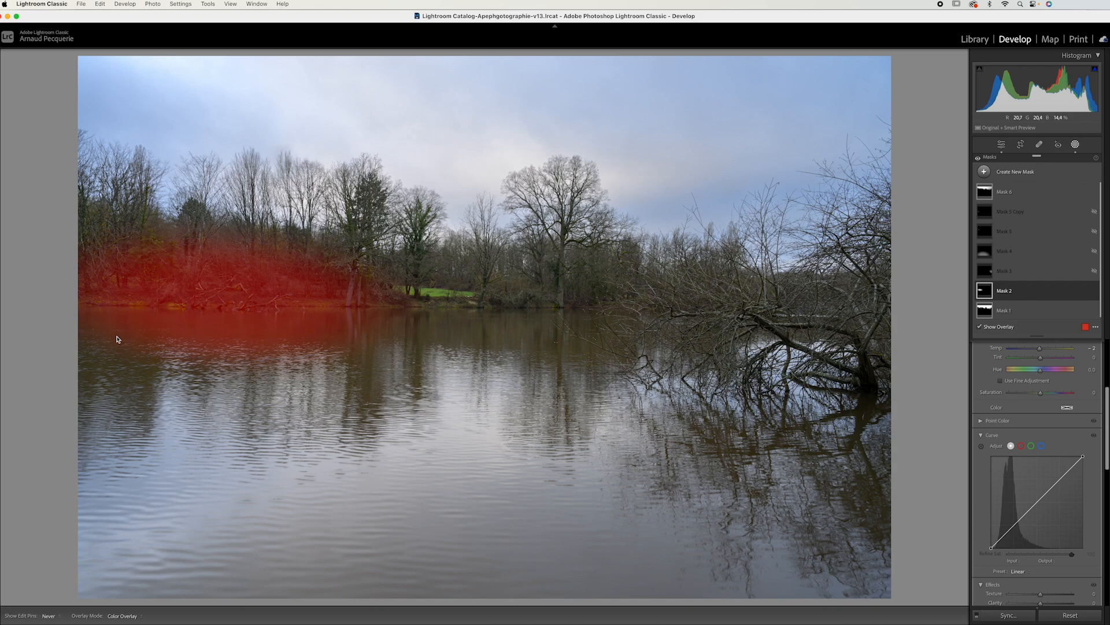
{"action": "key", "text": "h"}
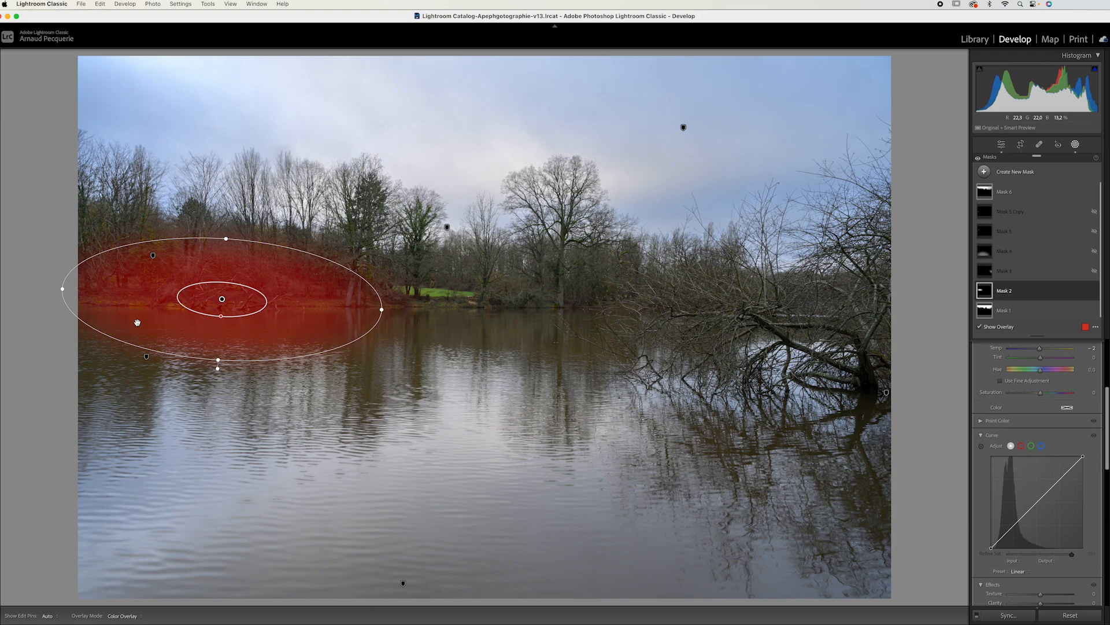
{"action": "key", "text": "h"}
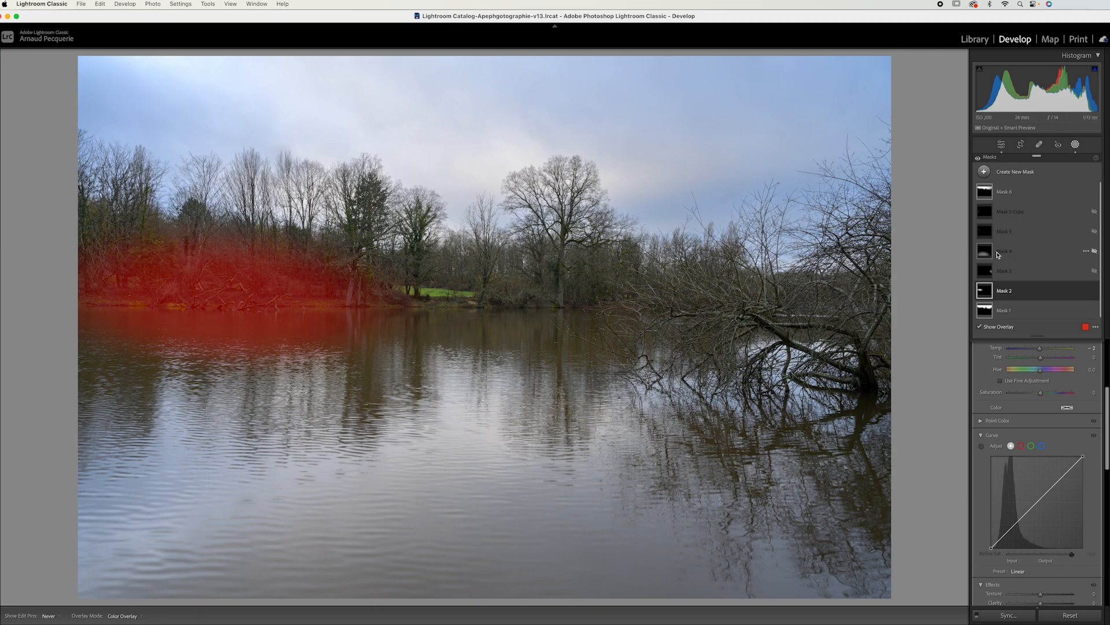
Step: Turn off the overlay, hide the edit pins and compare the wooded bank with Mask 2 hidden and shown, leaving it shown
{"action": "key", "text": "o"}
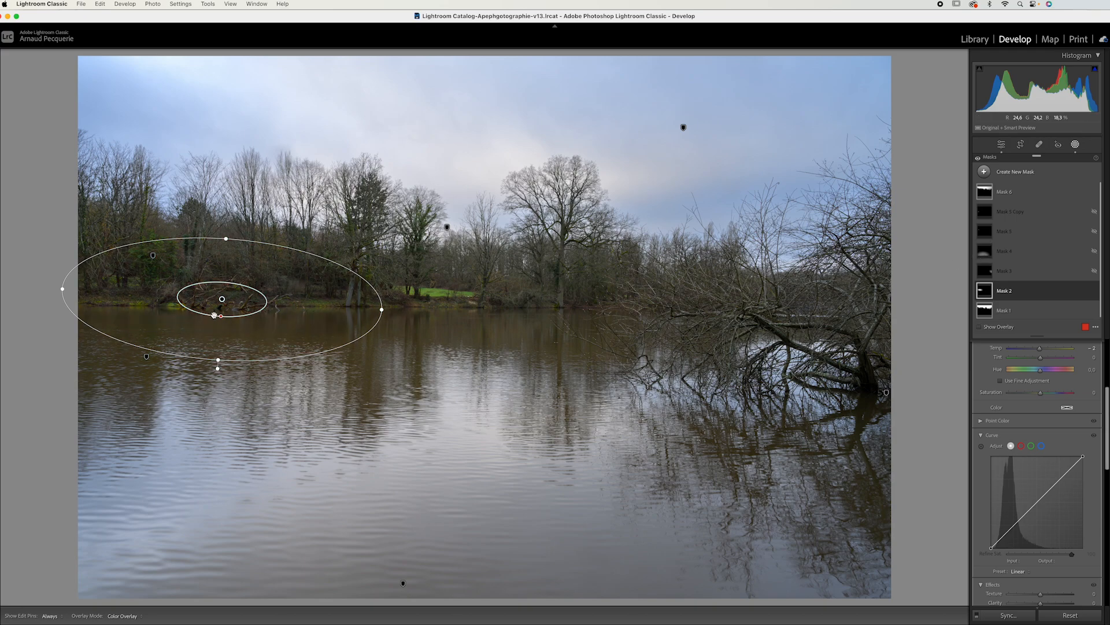
{"action": "key", "text": "h"}
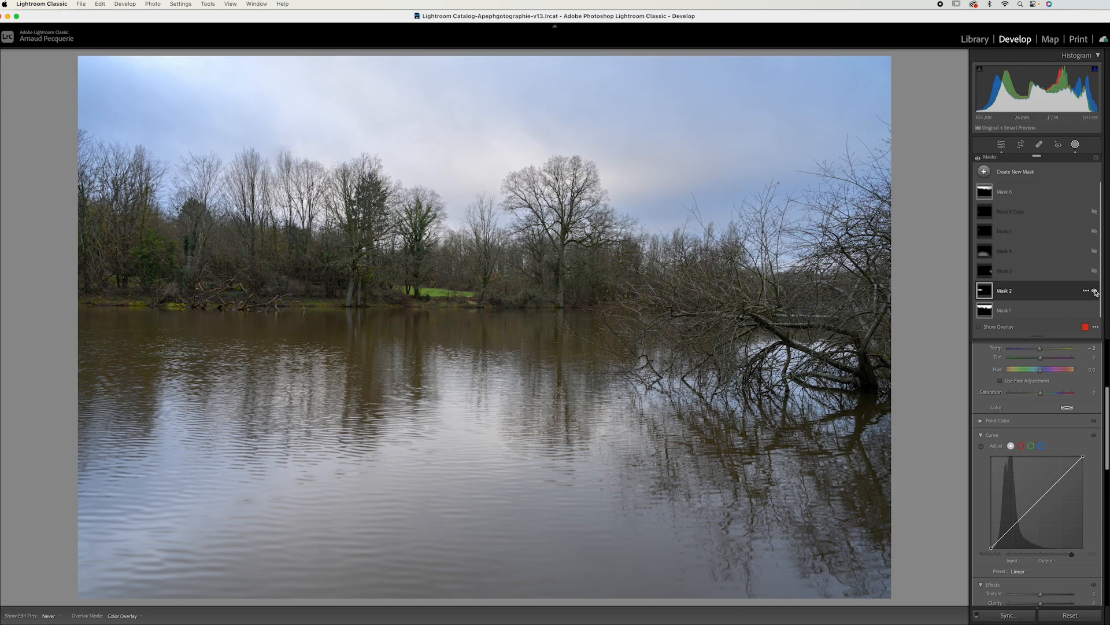
{"action": "left_click", "coordinate": [1094, 290]}
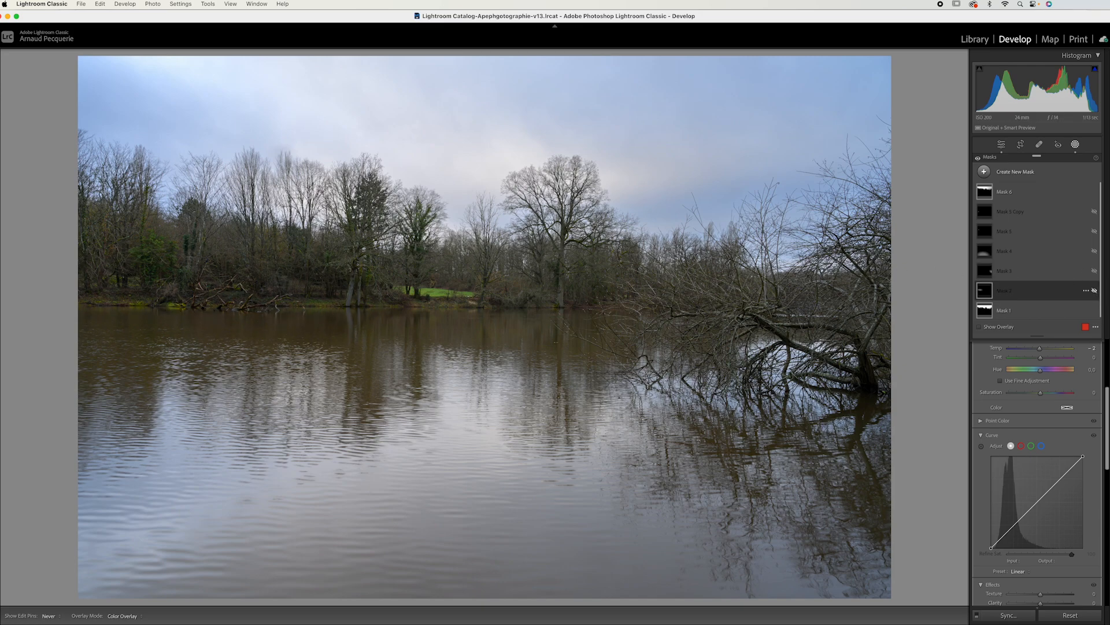
{"action": "left_click", "coordinate": [1095, 292]}
{"action": "left_click", "coordinate": [1095, 292]}
{"action": "left_click", "coordinate": [1095, 292]}
{"action": "left_click", "coordinate": [1094, 292]}
{"action": "left_click", "coordinate": [1094, 292]}
{"action": "left_click", "coordinate": [1095, 293]}
{"action": "left_click", "coordinate": [1095, 292]}
Step: Select Mask 3 over the leaning tree and compare the photo with it shown and hidden, leaving the mask shown
{"action": "key", "text": "h"}
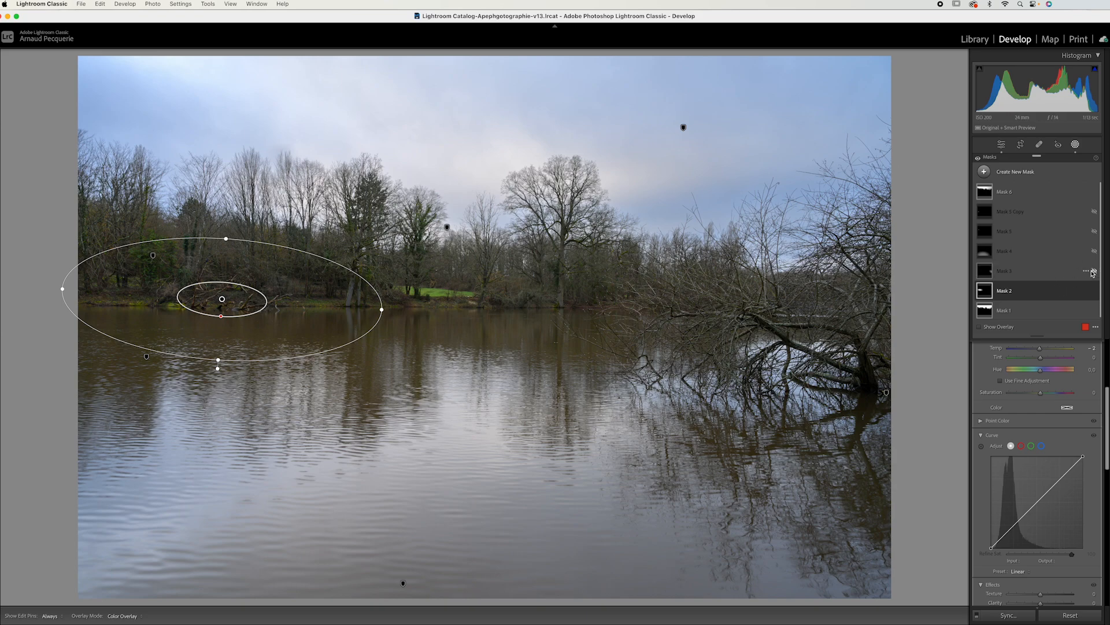
{"action": "left_click", "coordinate": [986, 272]}
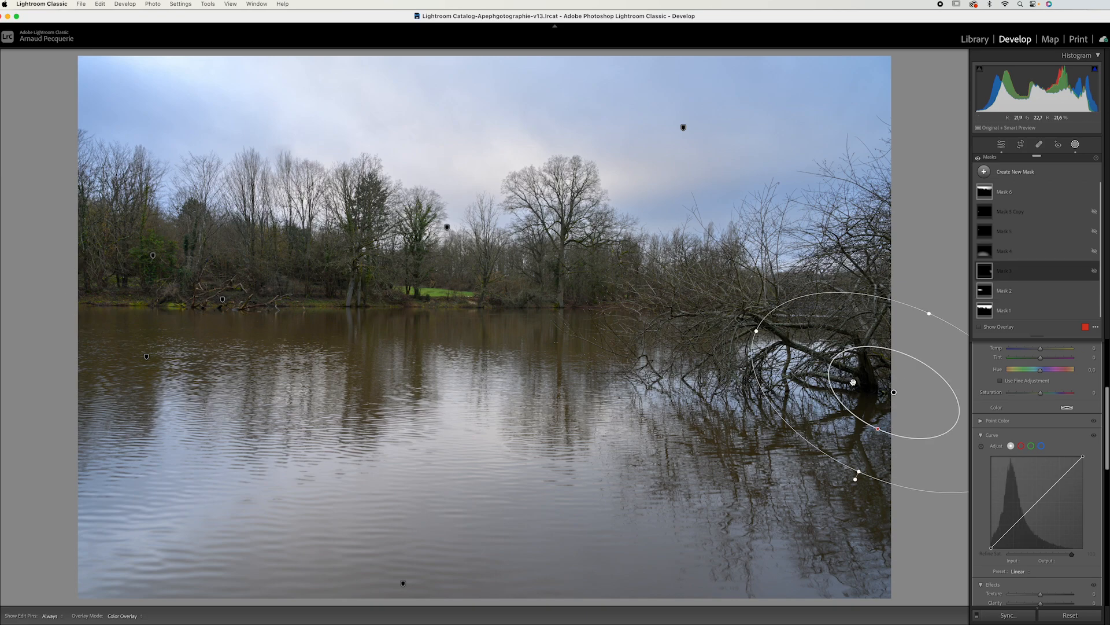
{"action": "key", "text": "h"}
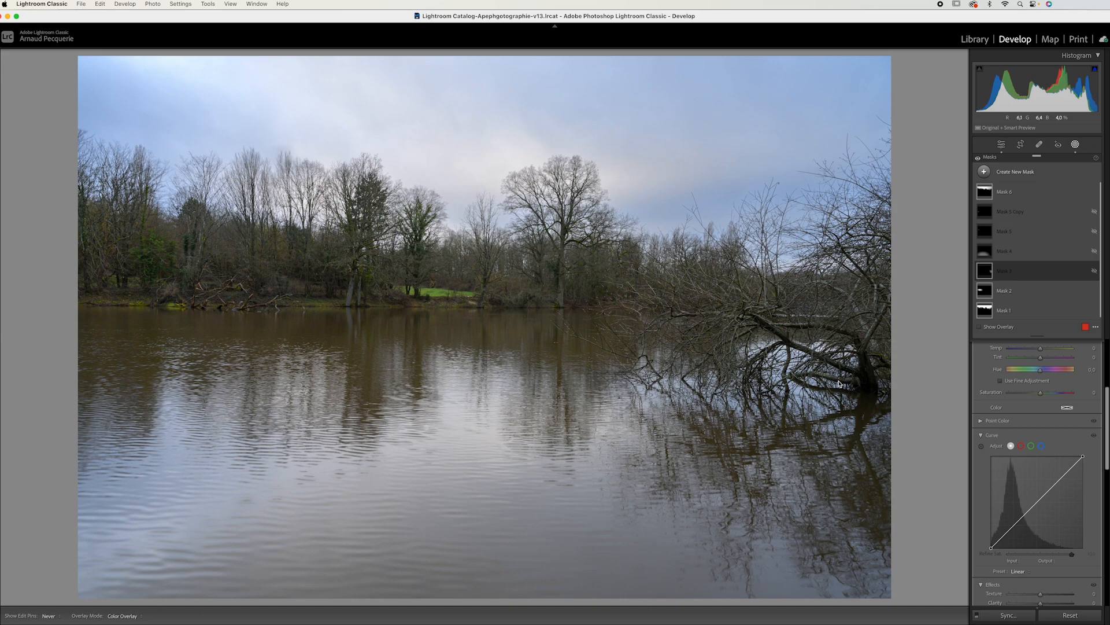
{"action": "left_click", "coordinate": [1095, 271]}
{"action": "left_click", "coordinate": [1095, 271]}
{"action": "left_click", "coordinate": [1095, 271]}
{"action": "left_click", "coordinate": [1096, 271]}
{"action": "left_click", "coordinate": [1096, 271]}
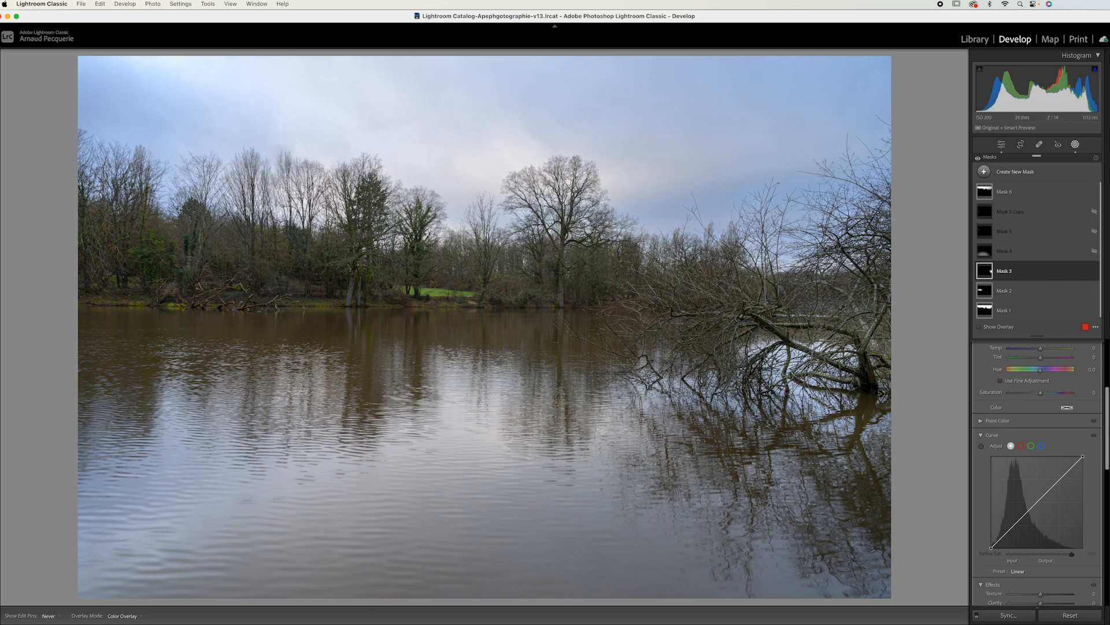
{"action": "left_click", "coordinate": [1093, 271]}
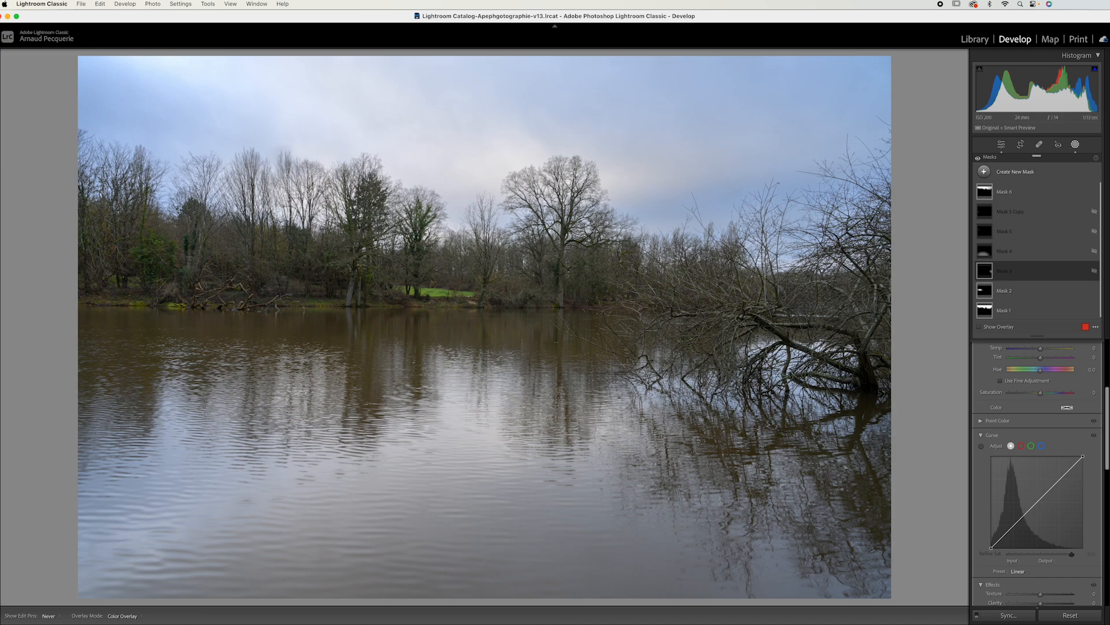
{"action": "left_click", "coordinate": [1093, 271]}
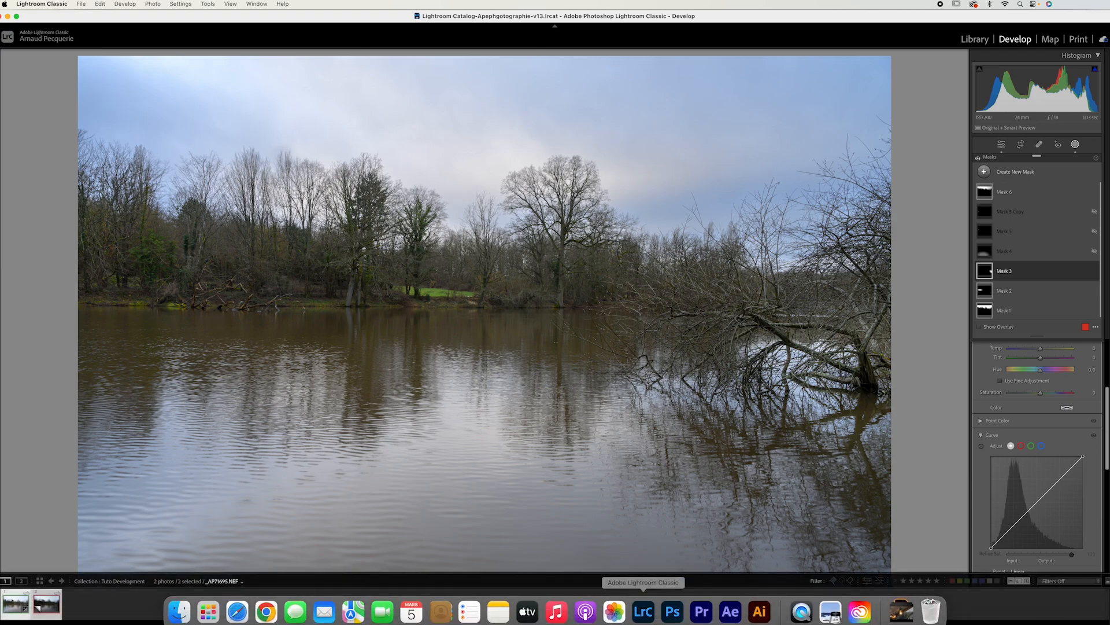
Step: Examine Mask 3's Radial Gradient outline and Tone settings, and expand the mask's components
{"action": "key", "text": "h"}
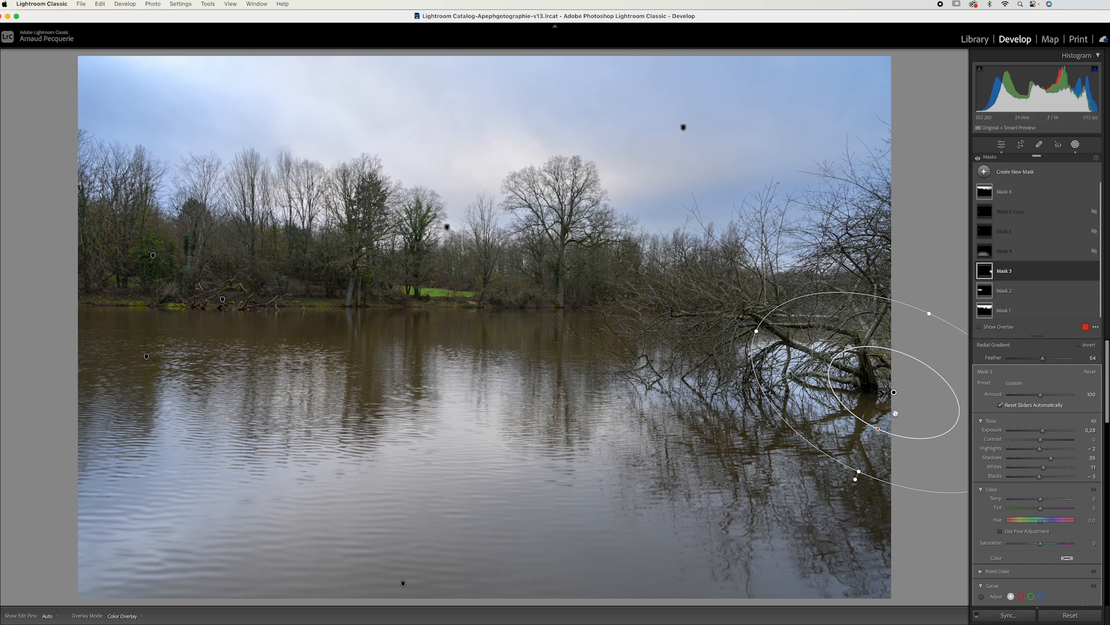
{"action": "key", "text": "h"}
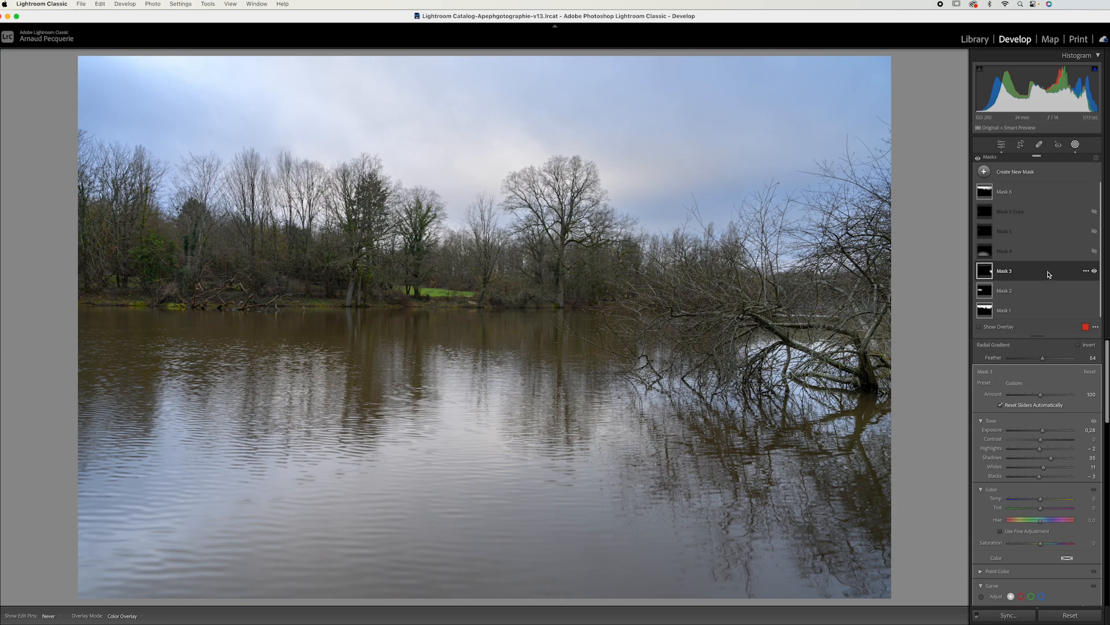
{"action": "left_click", "coordinate": [1007, 272]}
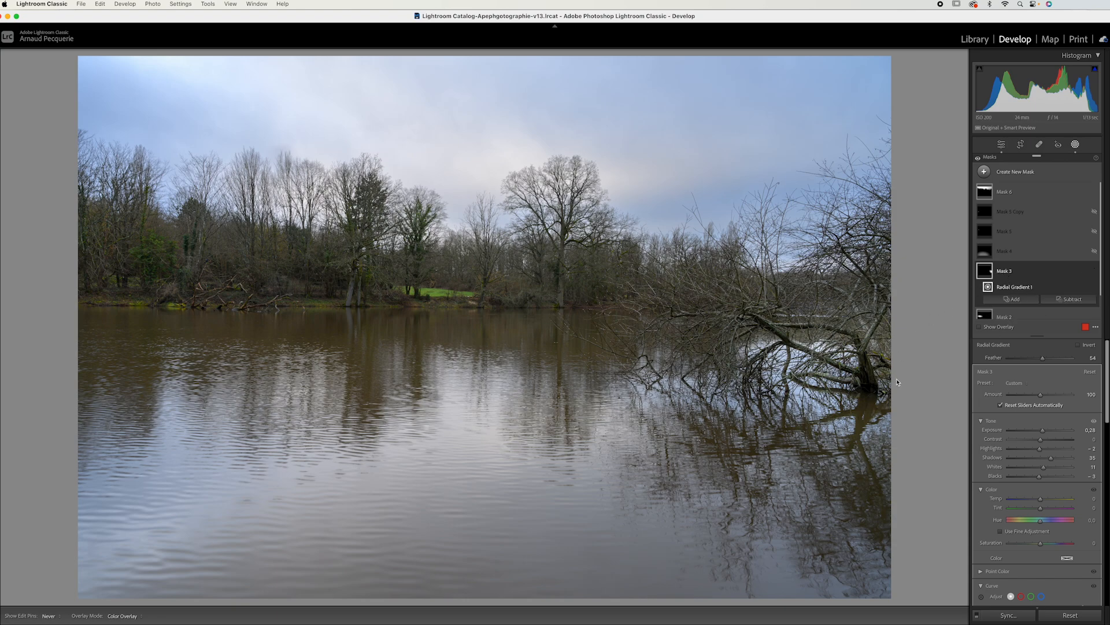
{"action": "key", "text": "h"}
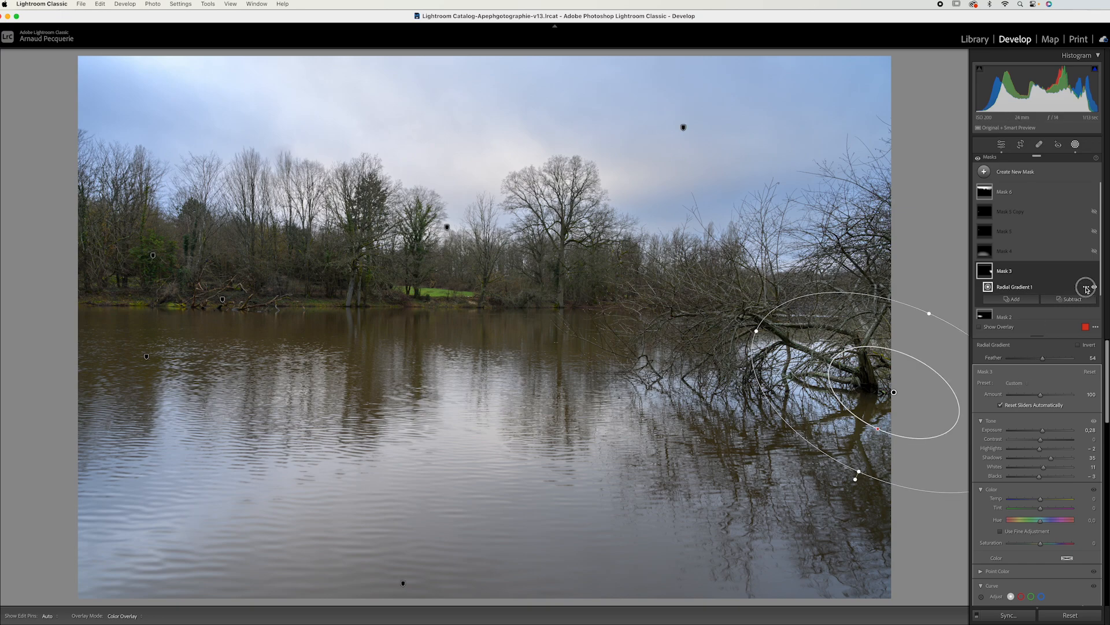
Step: Duplicate Radial Gradient 1 inside Mask 3, shift the copy slightly on the photo, and delete the copy
{"action": "left_click", "coordinate": [1085, 288]}
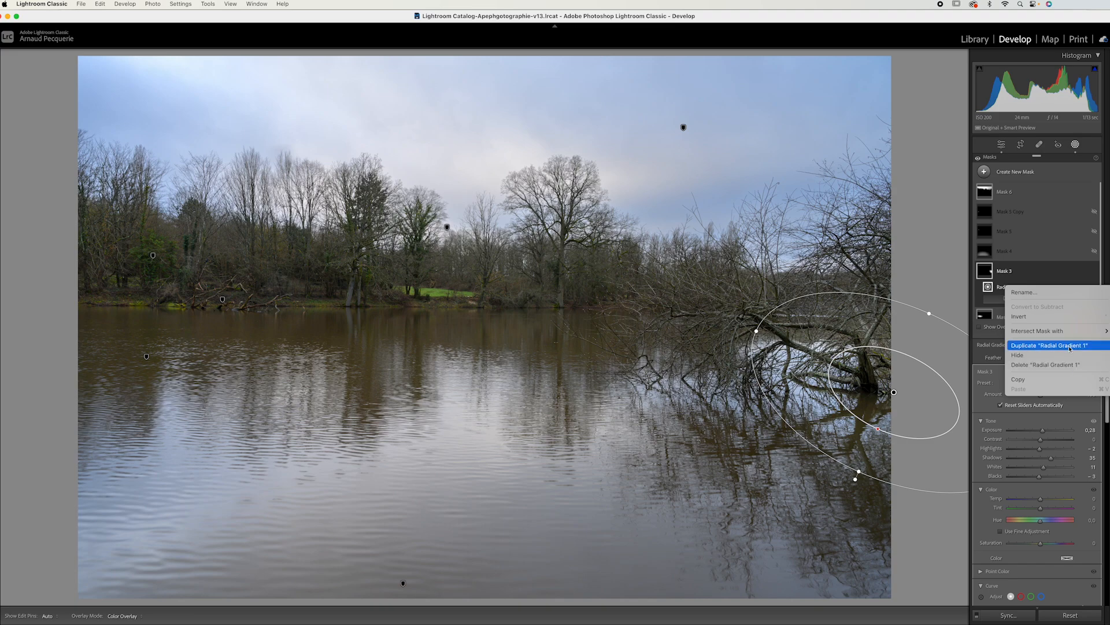
{"action": "left_click", "coordinate": [1070, 346]}
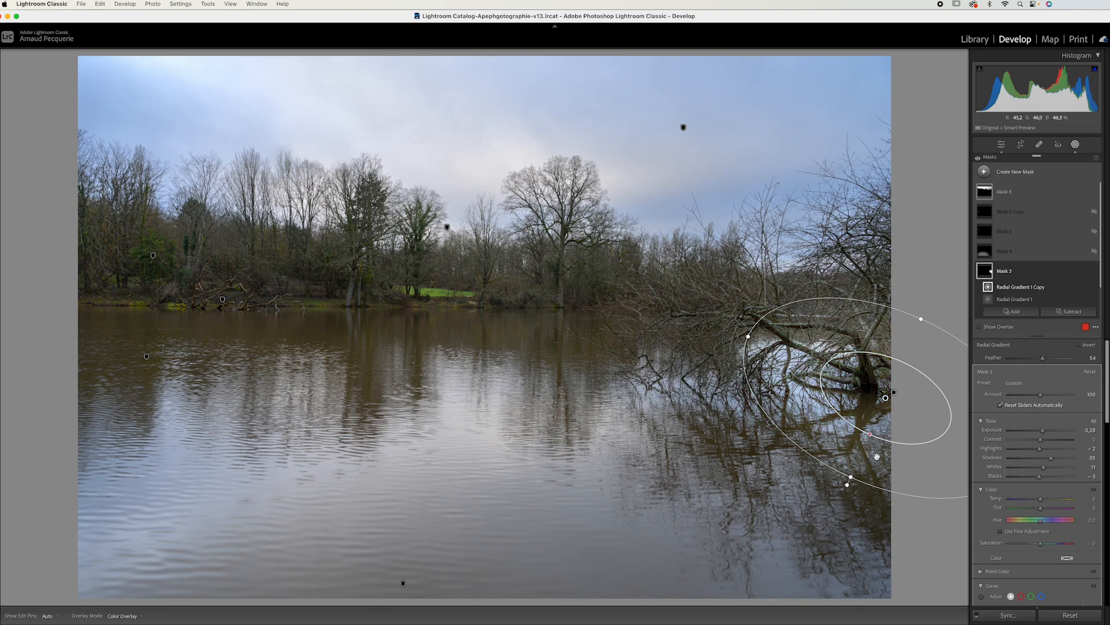
{"action": "left_click", "coordinate": [1085, 287]}
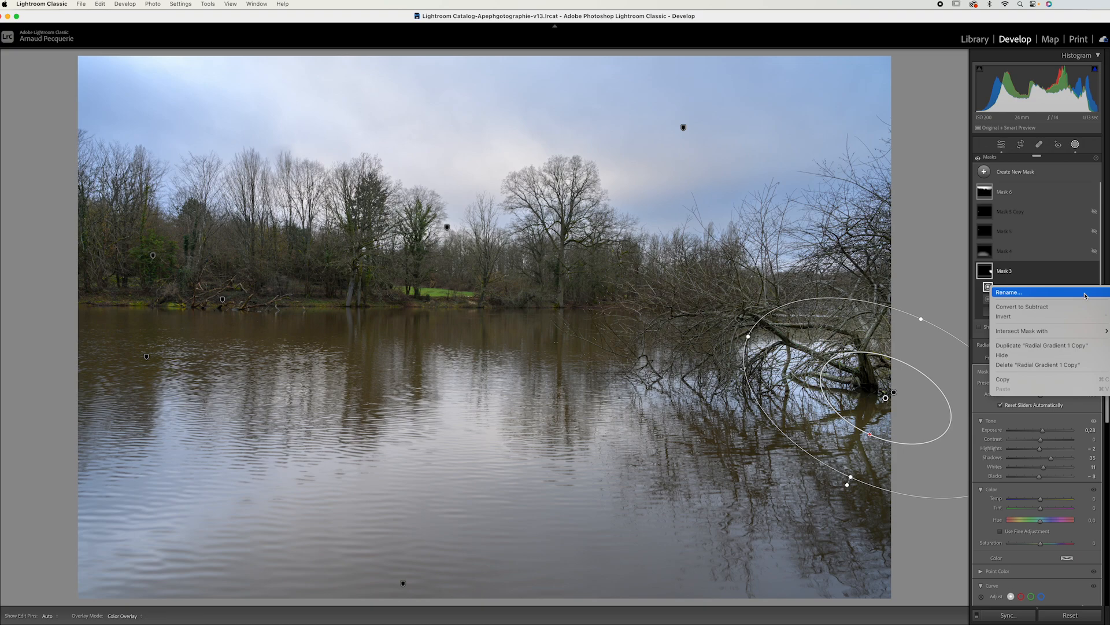
{"action": "left_click", "coordinate": [1004, 368]}
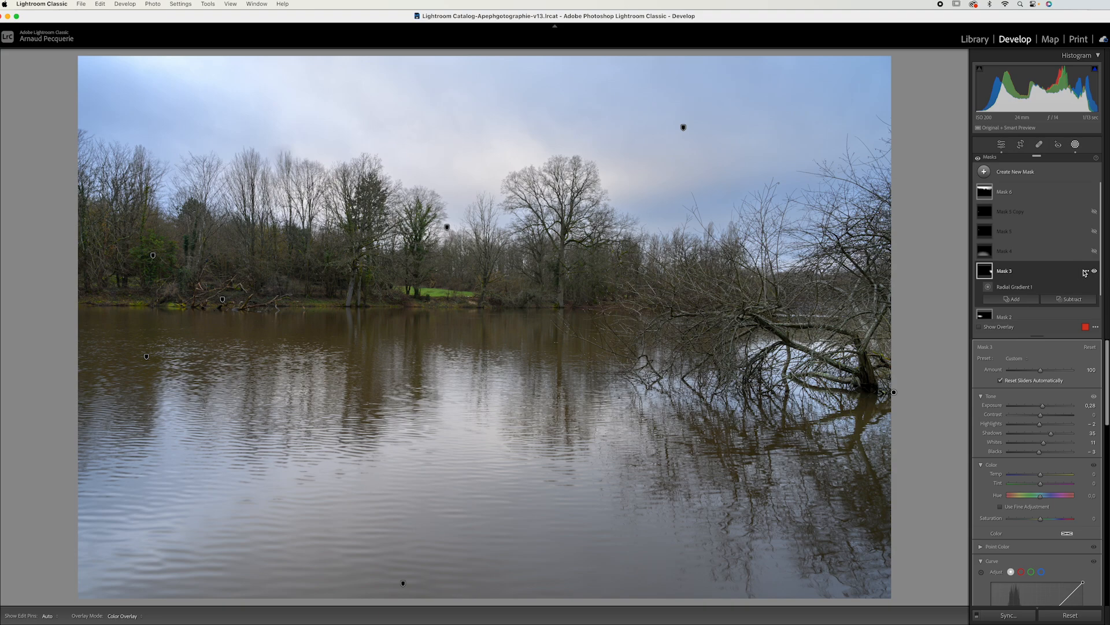
Step: Duplicate Mask 3, move the copy's radial gradient down over the tree's reflection near the photo's edge, and rotate it
{"action": "left_click", "coordinate": [1085, 272]}
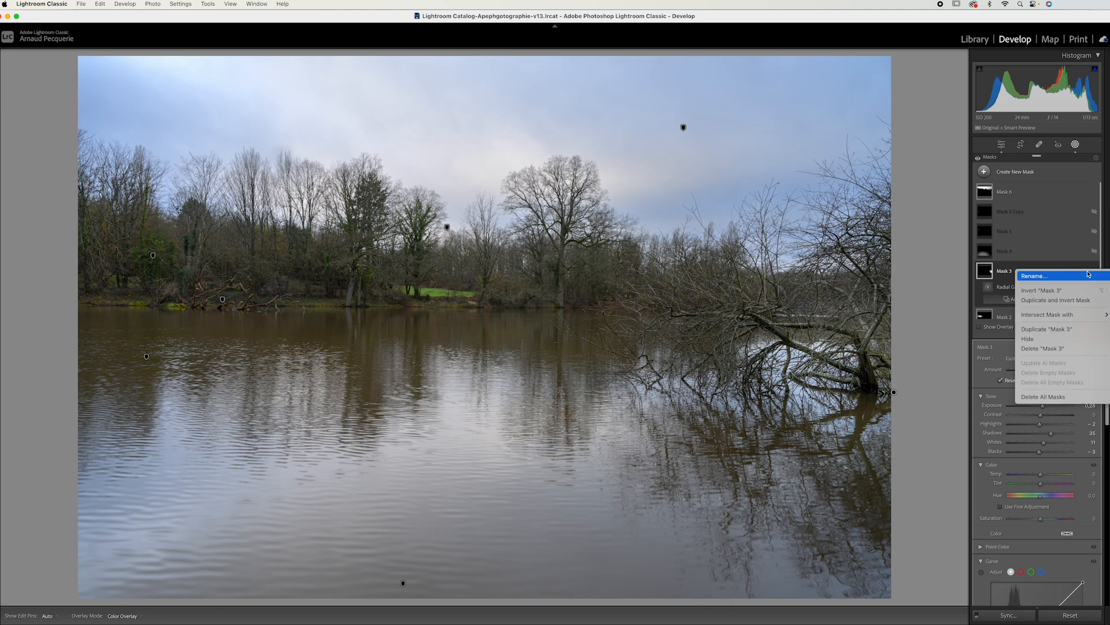
{"action": "left_click", "coordinate": [1062, 330]}
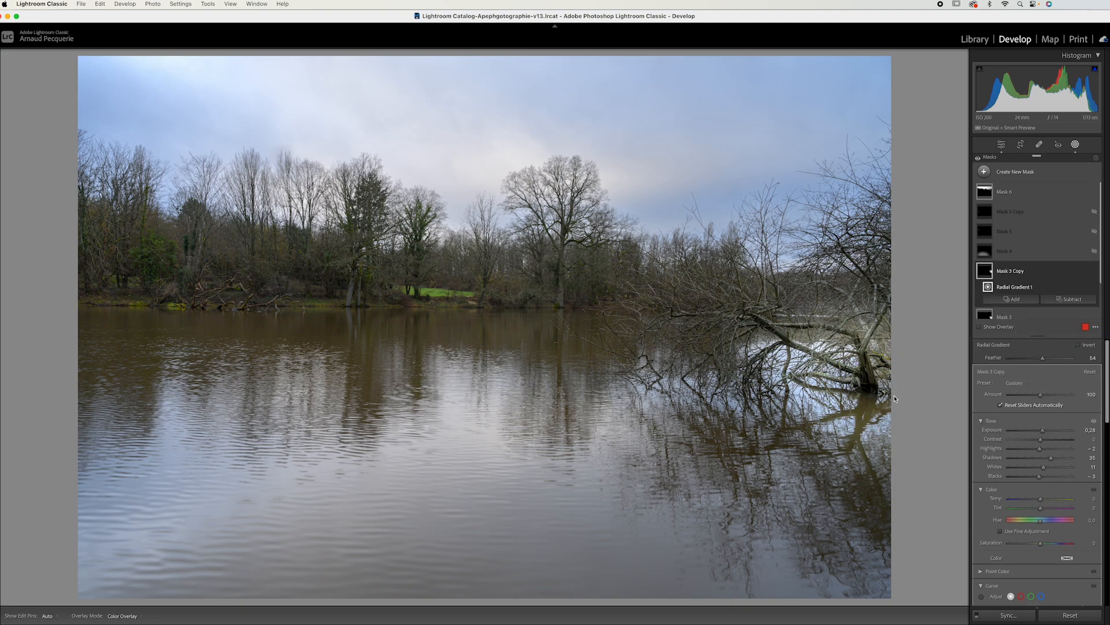
{"action": "key", "text": "h"}
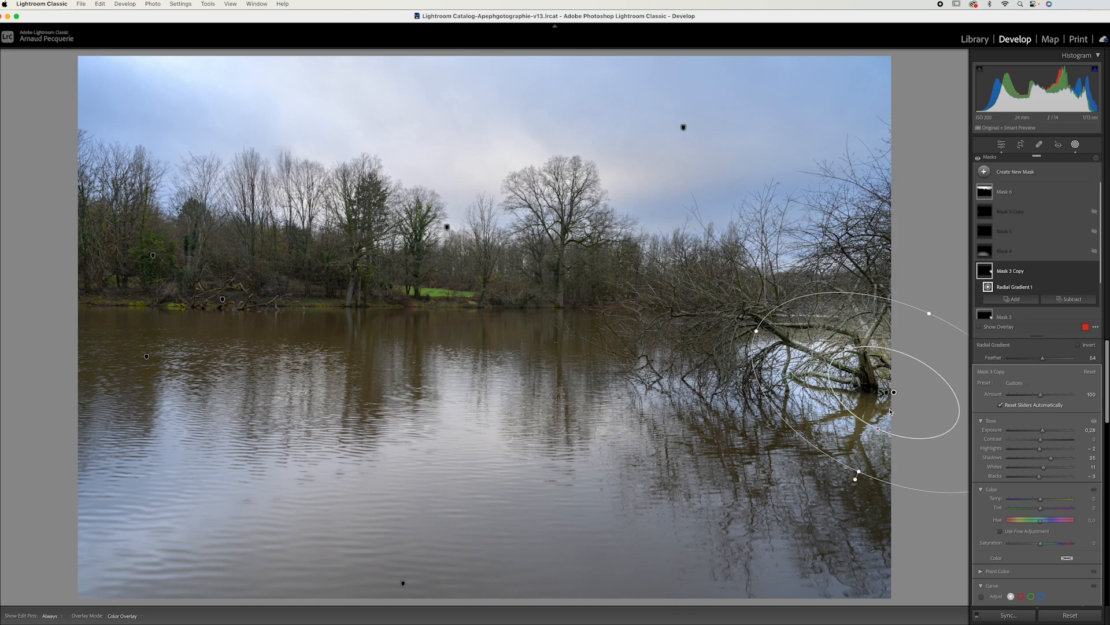
{"action": "left_click_drag", "start_coordinate": [893, 394], "coordinate": [885, 484]}
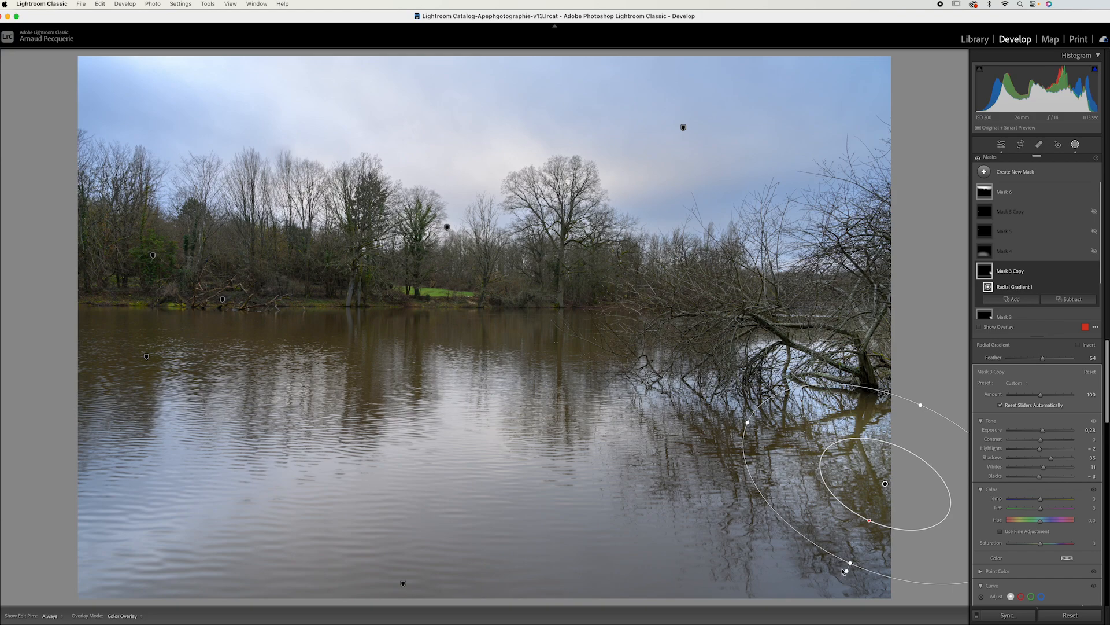
{"action": "left_click_drag", "start_coordinate": [844, 571], "coordinate": [917, 574]}
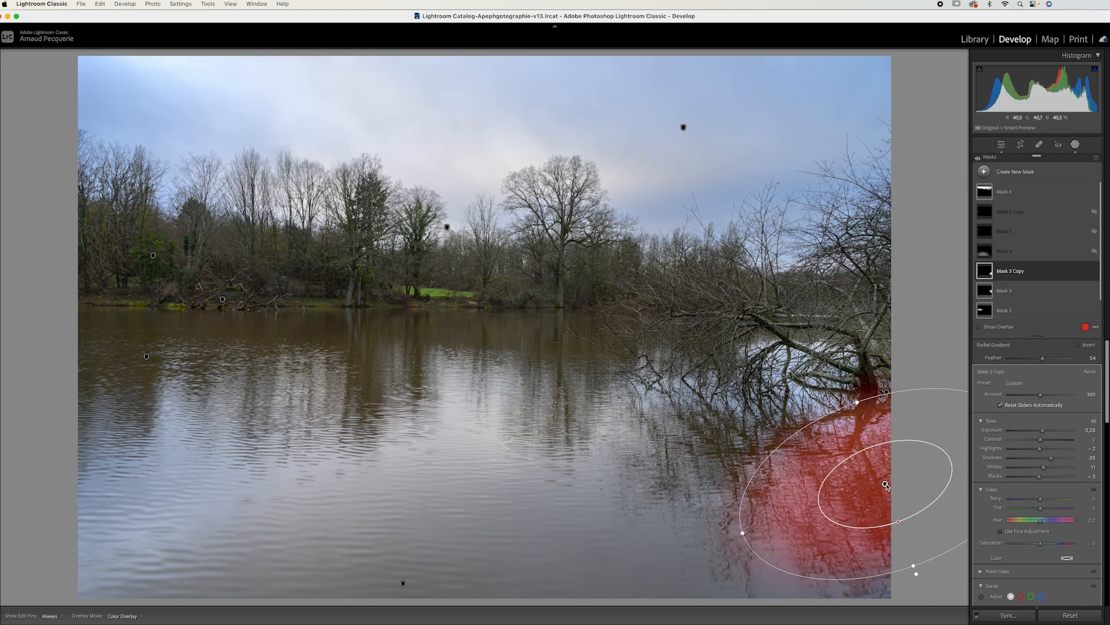
{"action": "left_click_drag", "start_coordinate": [886, 485], "coordinate": [949, 449]}
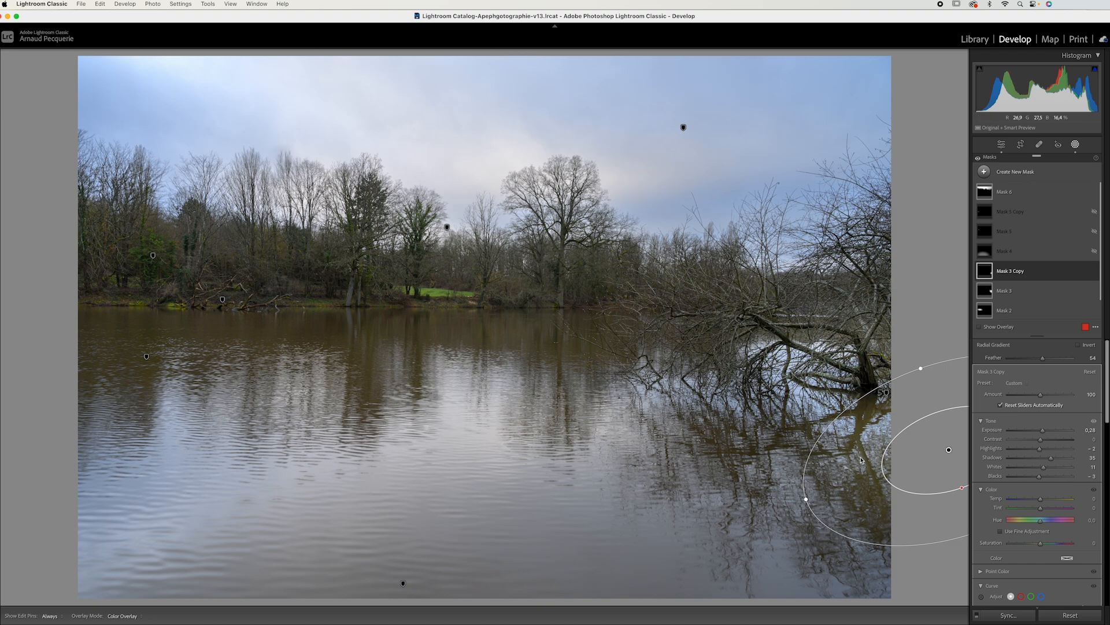
Step: Compare the tree's reflection with Mask 3 Copy hidden and shown, leaving the mask shown
{"action": "left_click", "coordinate": [1094, 271]}
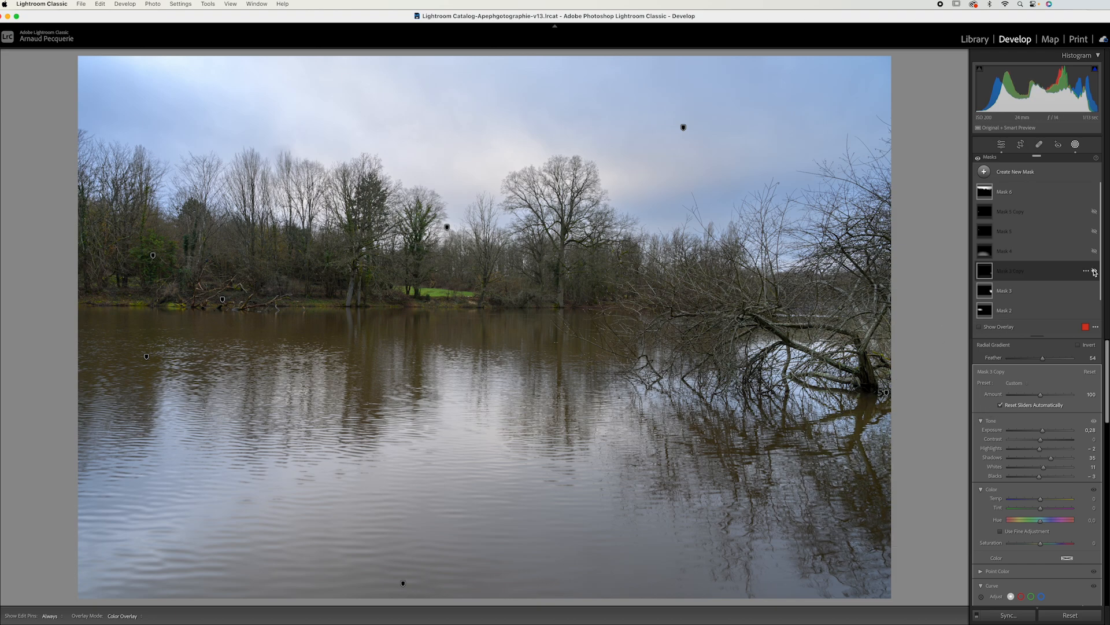
{"action": "left_click", "coordinate": [1095, 271]}
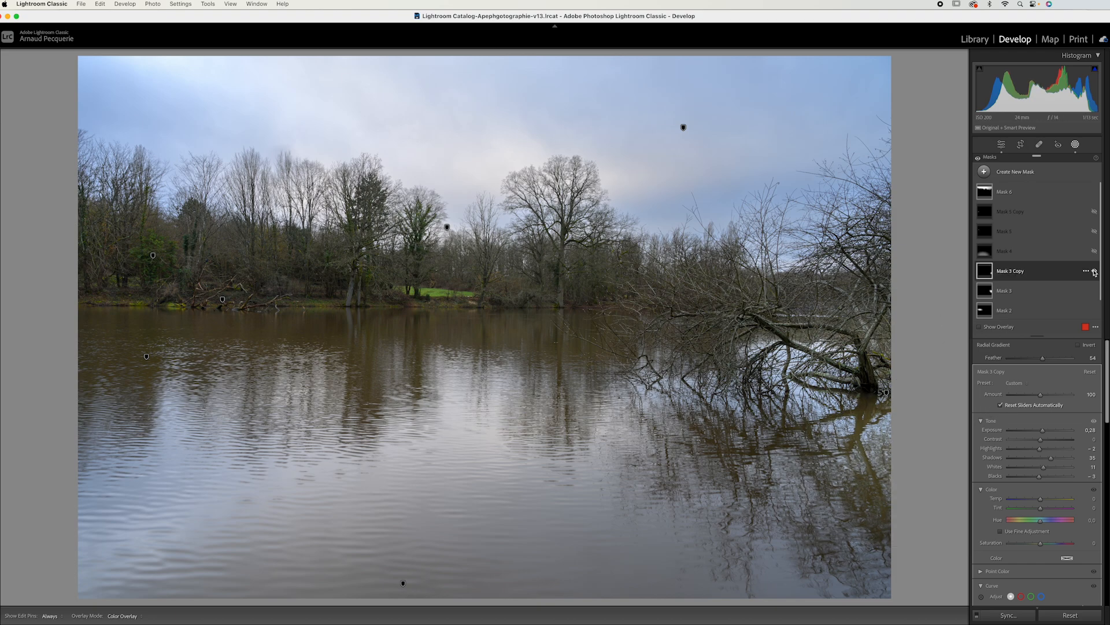
{"action": "left_click", "coordinate": [1095, 271]}
{"action": "left_click", "coordinate": [1094, 271]}
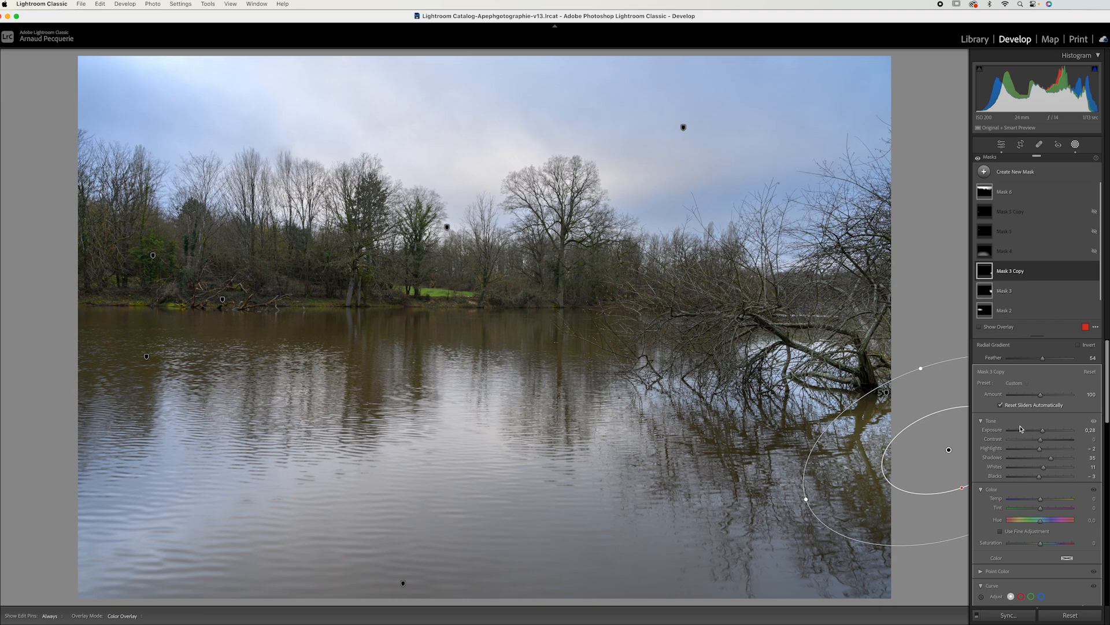
Step: Set Mask 3 Copy's Exposure to -0,13 and compare the reflection with the mask hidden and shown
{"action": "left_click_drag", "start_coordinate": [1043, 432], "coordinate": [1040, 433]}
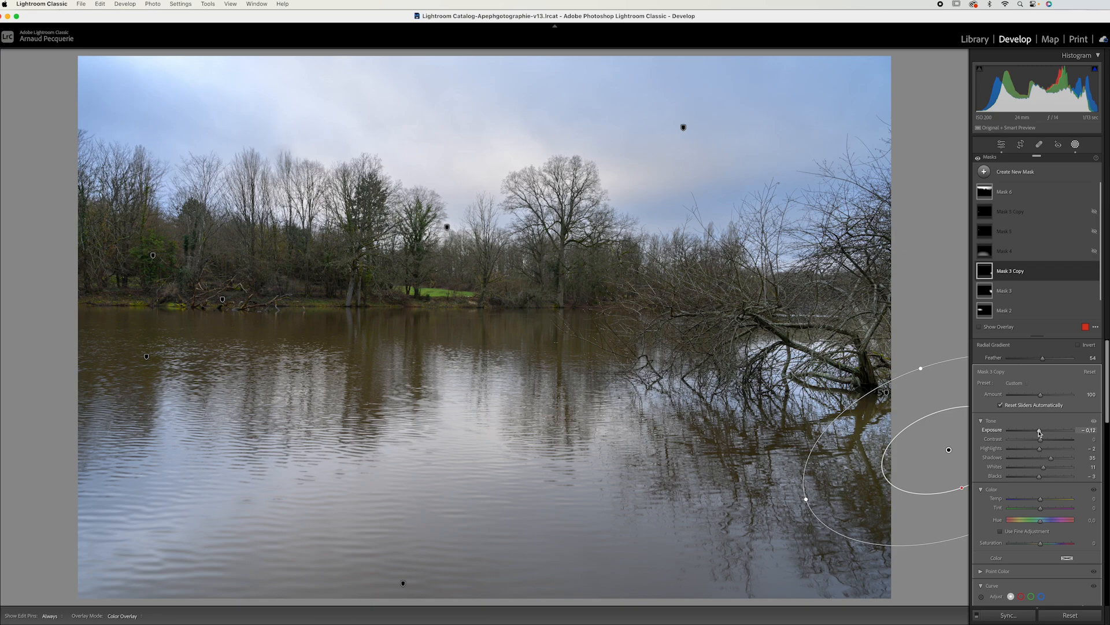
{"action": "left_click", "coordinate": [1094, 270]}
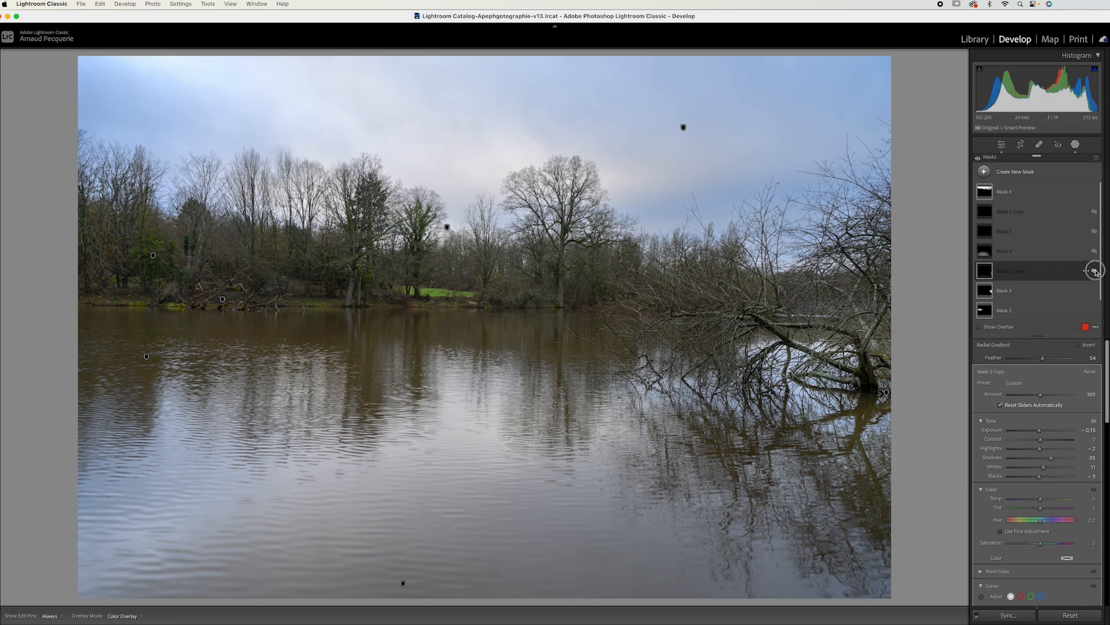
{"action": "left_click", "coordinate": [1095, 270]}
{"action": "left_click", "coordinate": [1095, 270]}
{"action": "left_click", "coordinate": [1094, 270]}
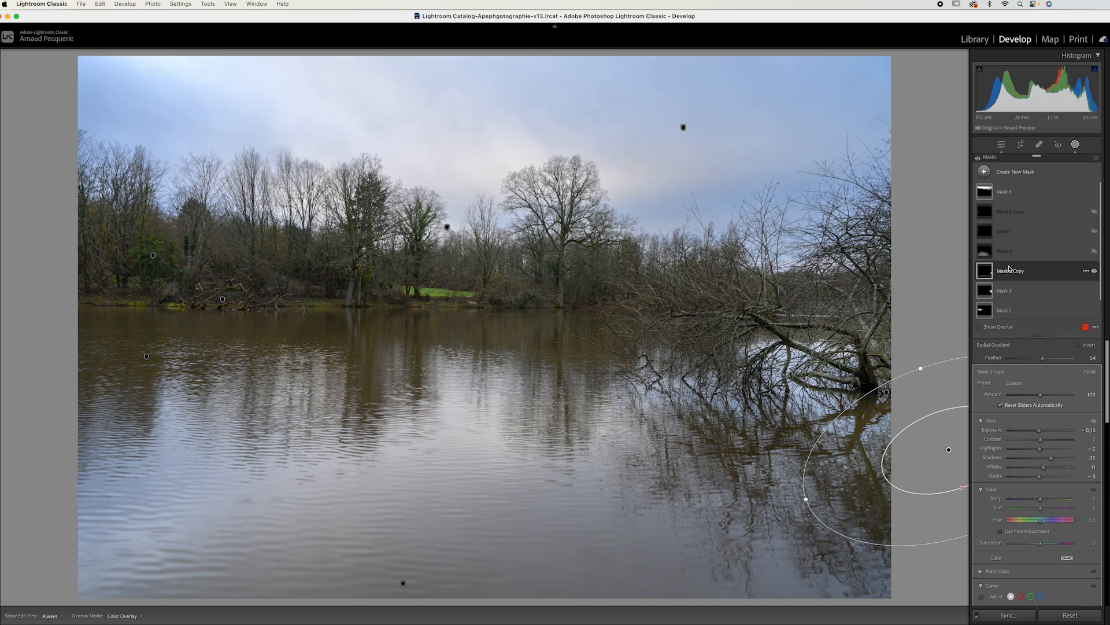
Step: Compare the lake's foreground water with Mask 4 hidden and shown, leaving the mask shown
{"action": "left_click", "coordinate": [1094, 253]}
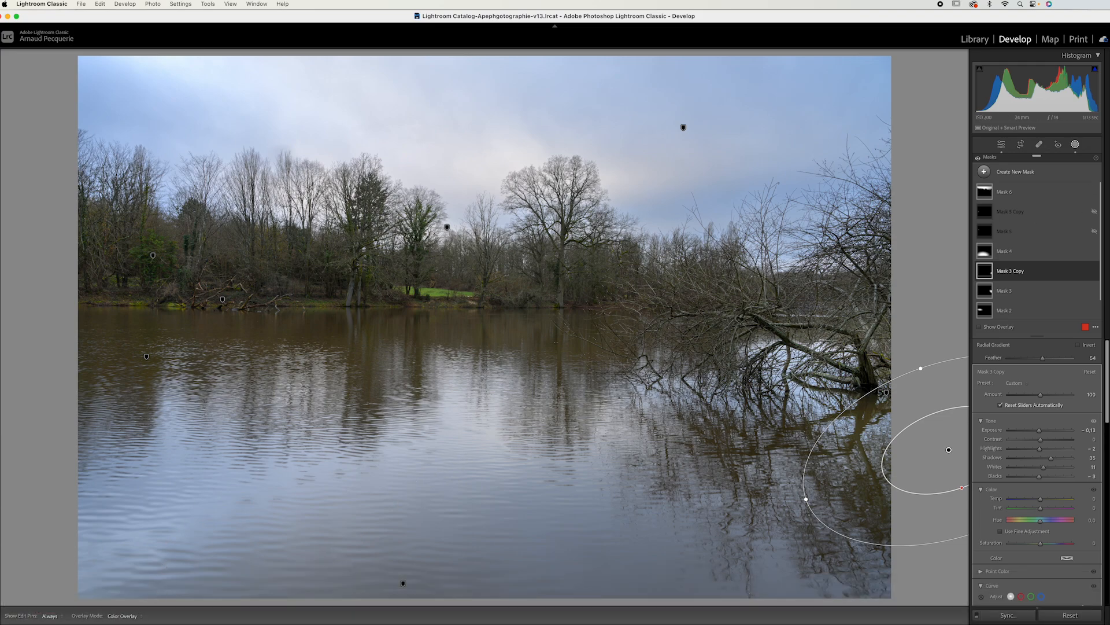
{"action": "left_click", "coordinate": [1094, 251]}
{"action": "left_click", "coordinate": [1094, 251]}
{"action": "left_click", "coordinate": [1095, 251]}
{"action": "left_click", "coordinate": [1085, 252]}
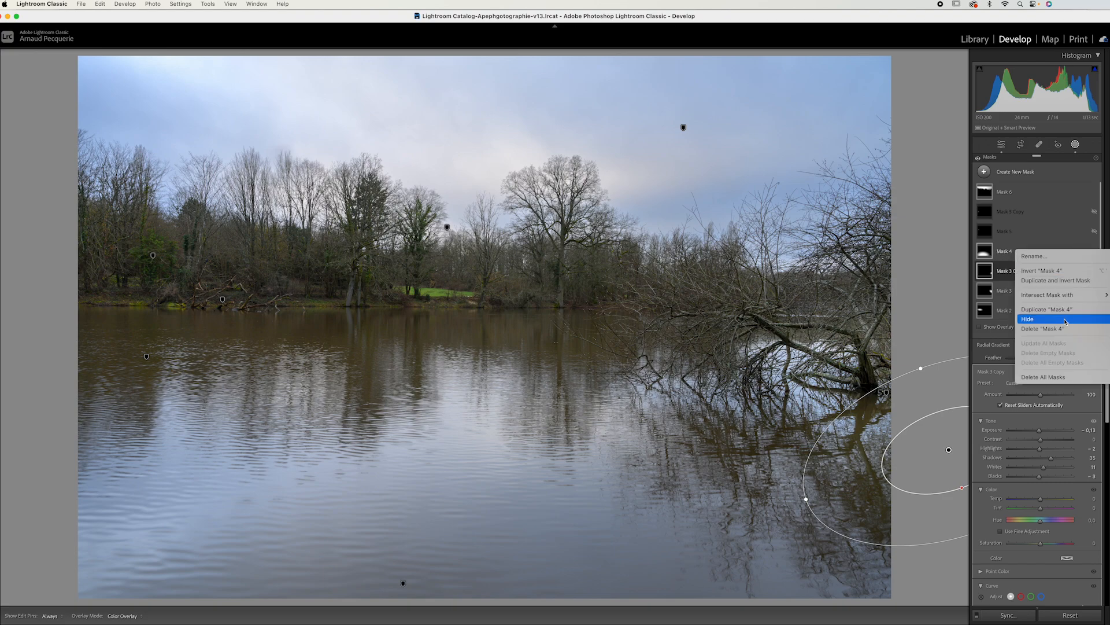
{"action": "left_click", "coordinate": [915, 382]}
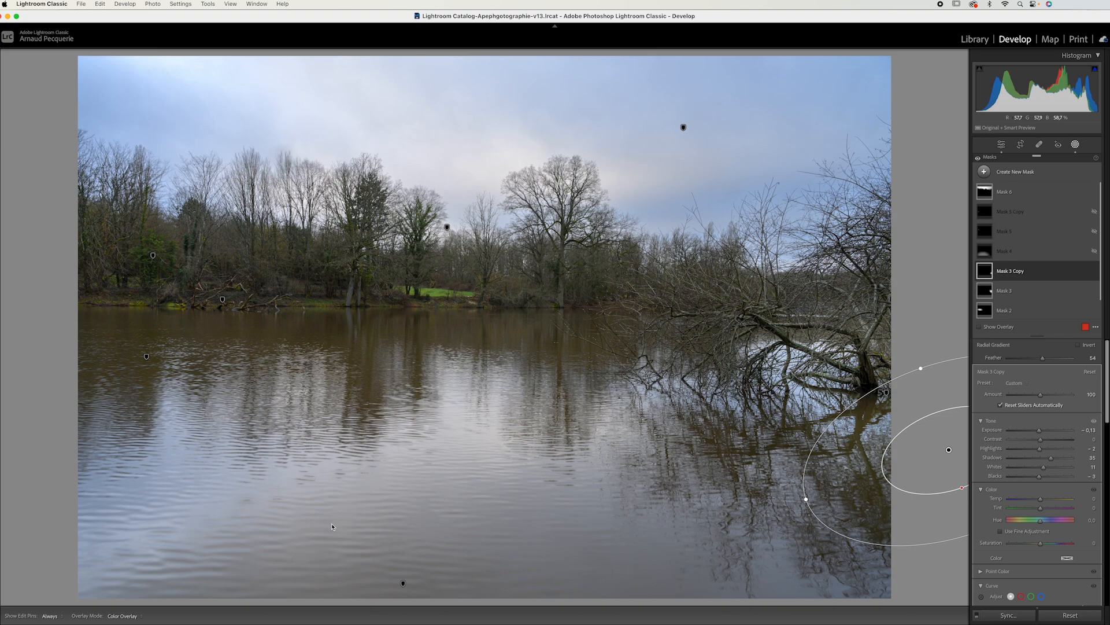
{"action": "left_click", "coordinate": [1094, 251]}
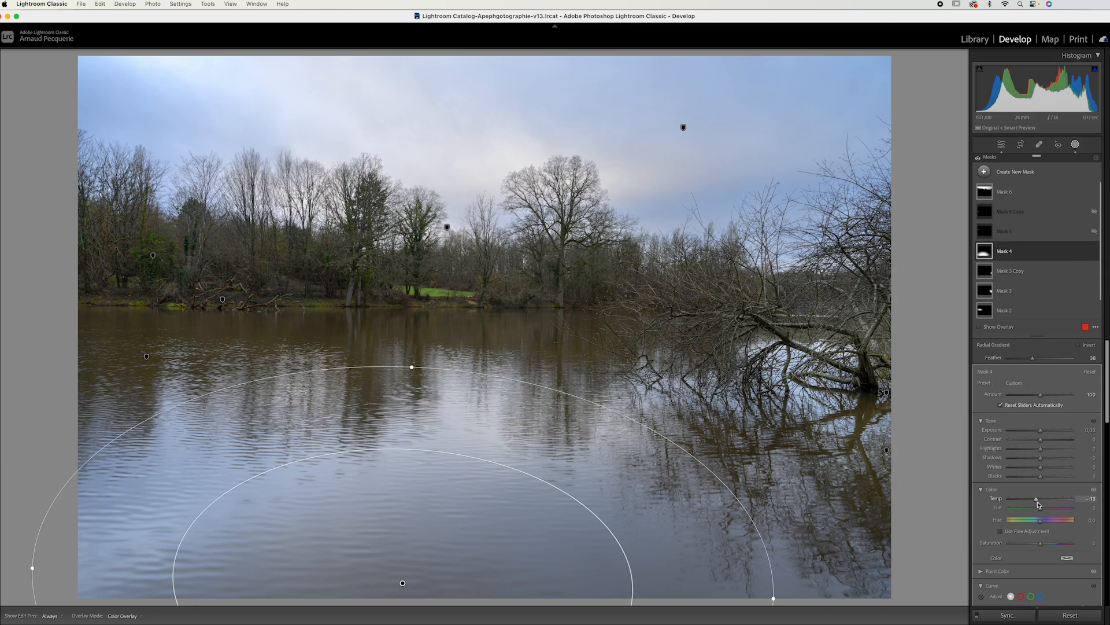
Step: Review Mask 4's adjustments and set its Temp to -10 after trying warmer and cooler values
{"action": "scroll", "coordinate": [1038, 503], "scroll_direction": "down", "scroll_amount": 5}
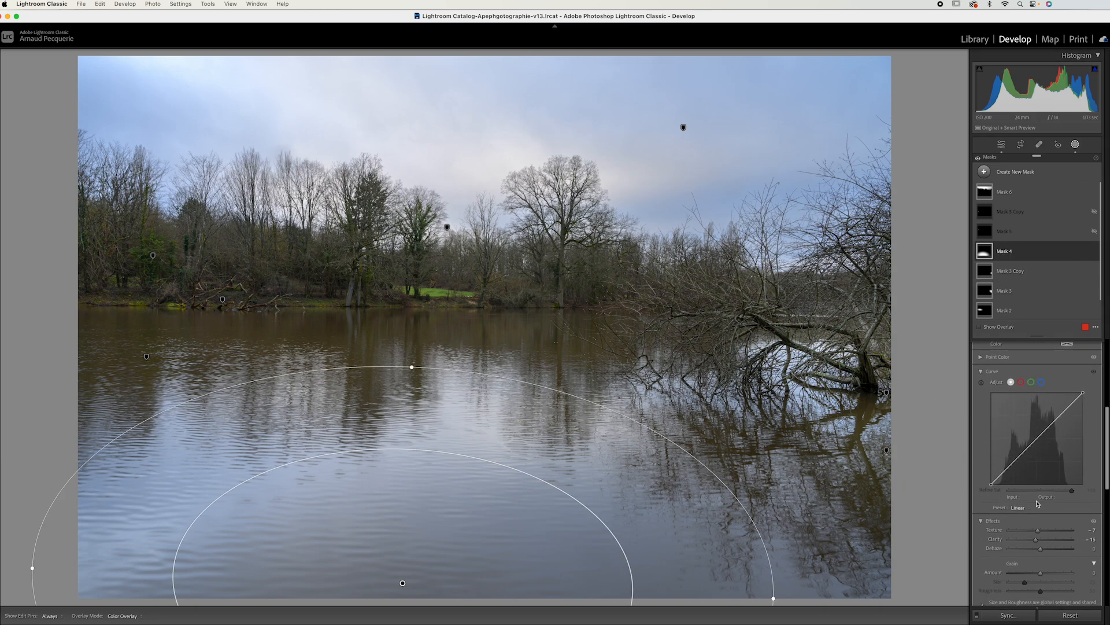
{"action": "scroll", "coordinate": [1037, 503], "scroll_direction": "down", "scroll_amount": 1}
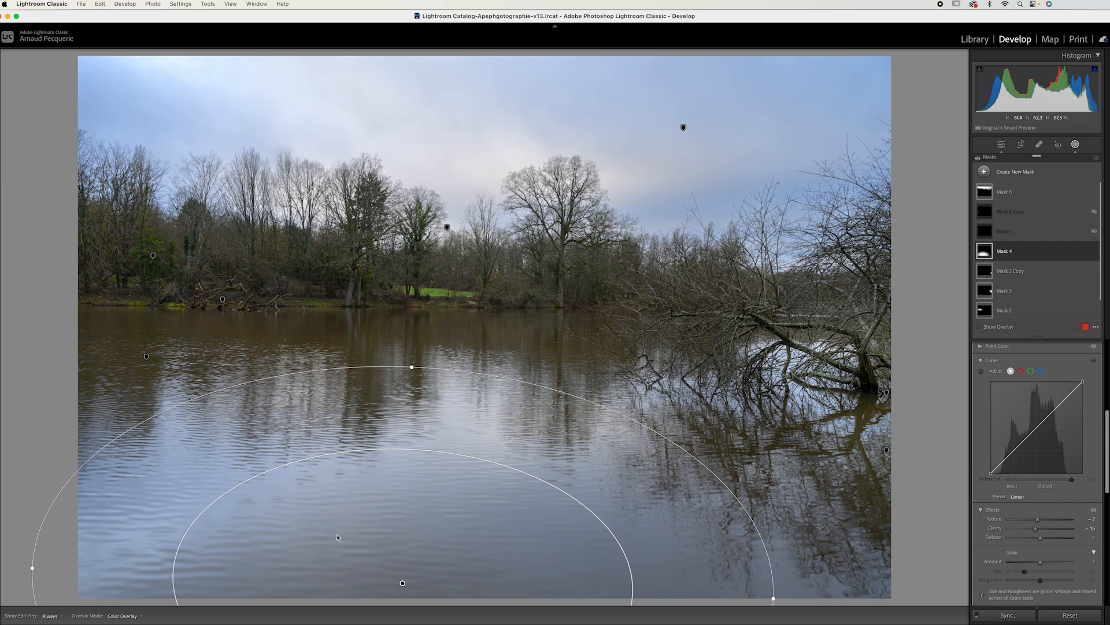
{"action": "scroll", "coordinate": [1029, 420], "scroll_direction": "up", "scroll_amount": 7}
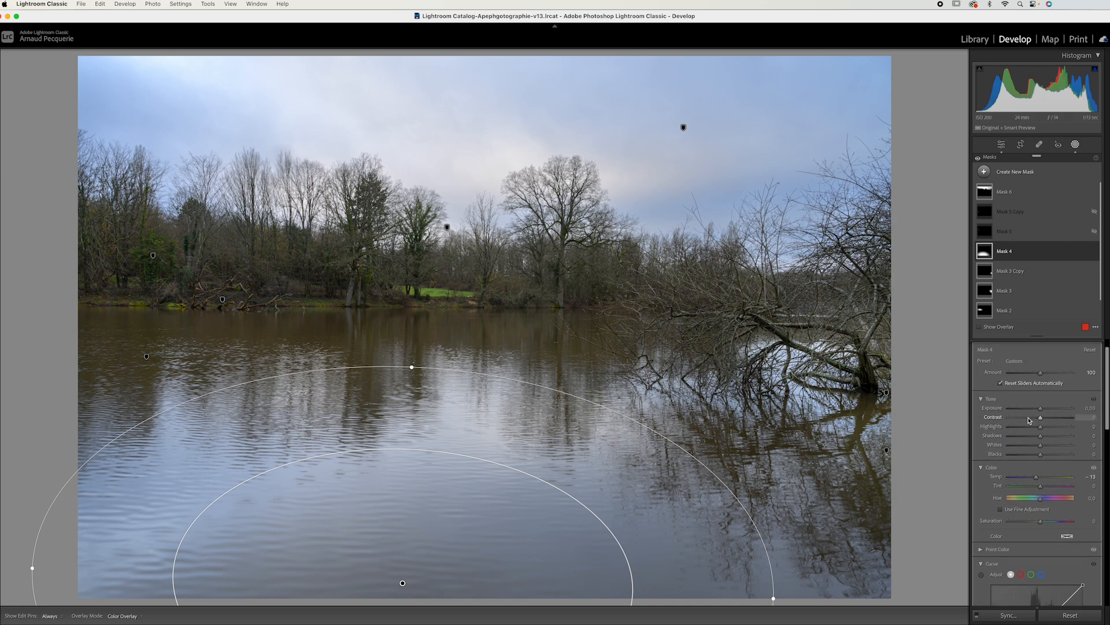
{"action": "scroll", "coordinate": [1029, 420], "scroll_direction": "up", "scroll_amount": 1}
{"action": "left_click", "coordinate": [1037, 481]}
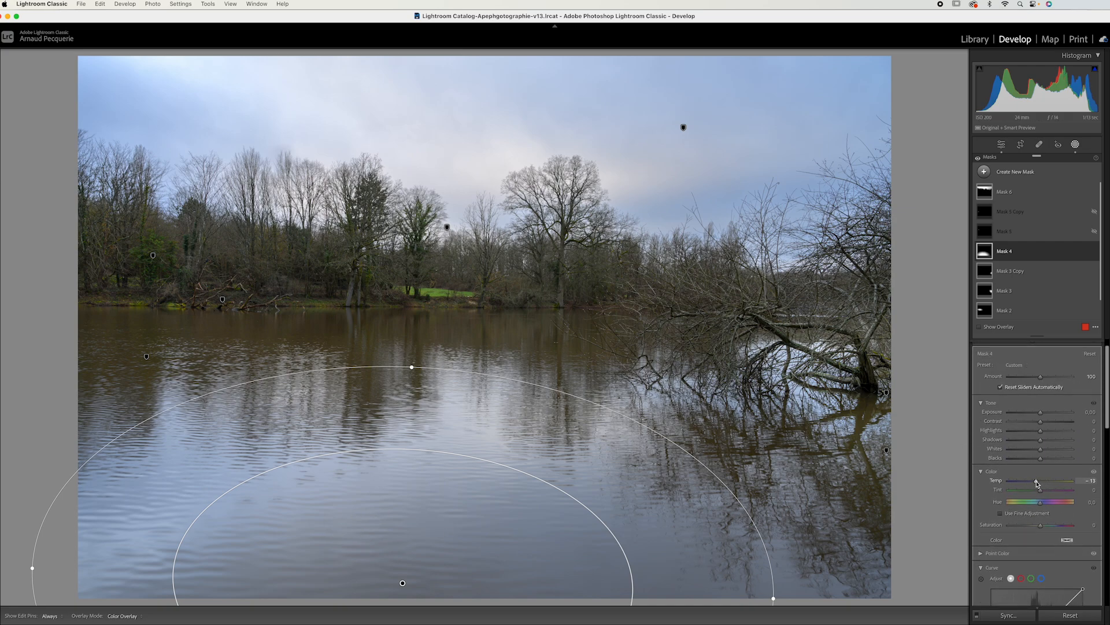
{"action": "left_click_drag", "start_coordinate": [1037, 481], "coordinate": [1038, 481]}
{"action": "left_click", "coordinate": [1093, 482]}
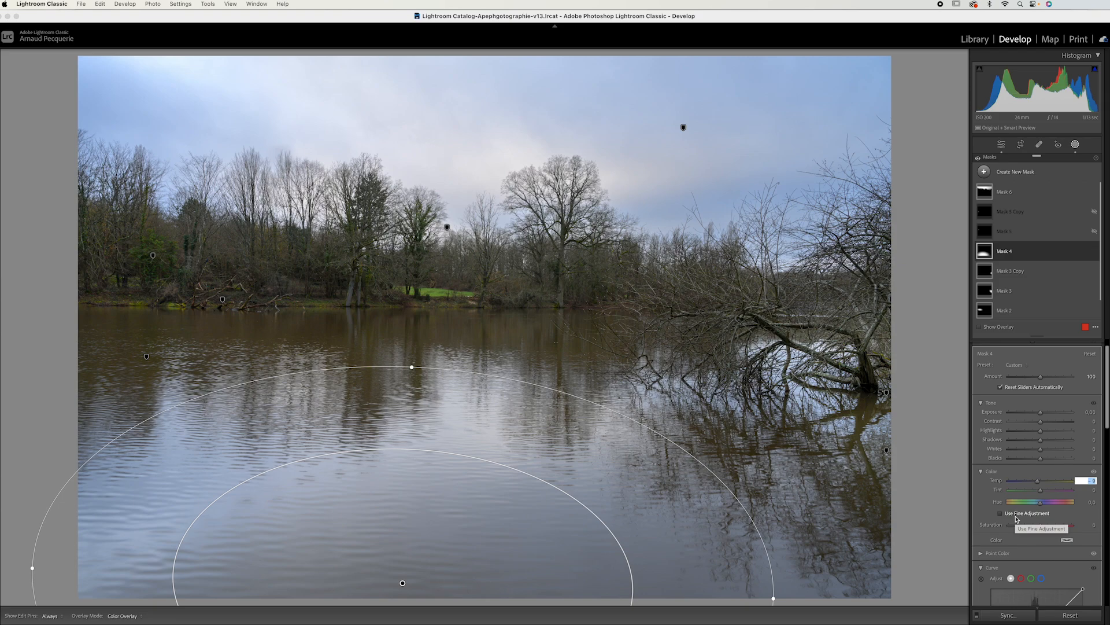
{"action": "key", "text": "Up"}
{"action": "key", "text": "shift+Up"}
{"action": "key", "text": "shift+Down"}
{"action": "key", "text": "shift+Down"}
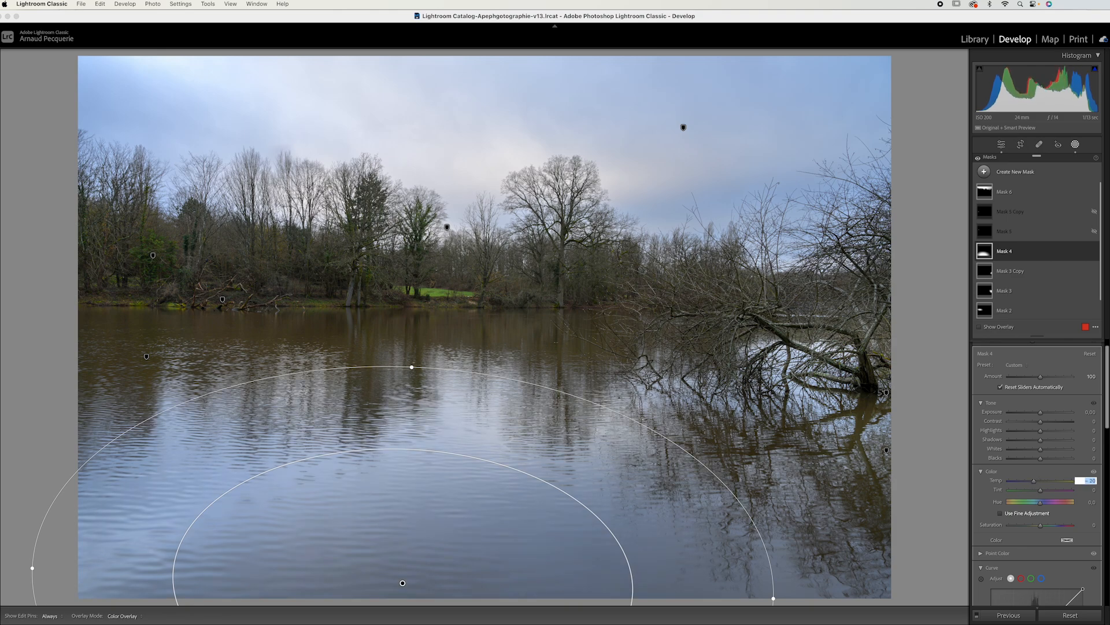
{"action": "key", "text": "shift+Up"}
{"action": "key", "text": "shift+Up"}
{"action": "left_click", "coordinate": [1035, 471]}
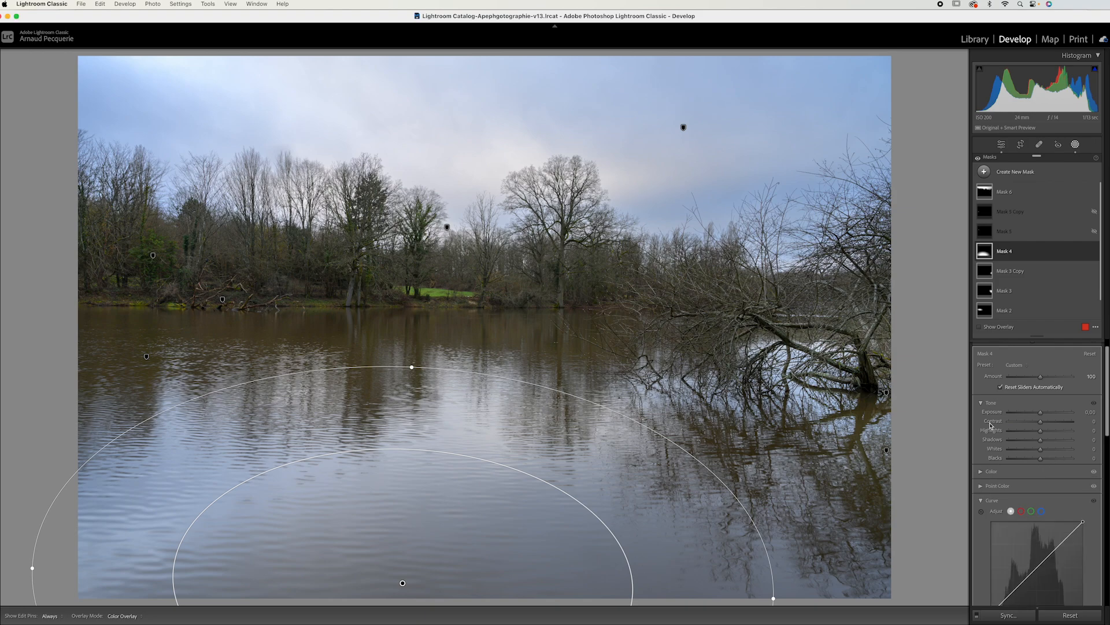
{"action": "left_click", "coordinate": [1052, 471]}
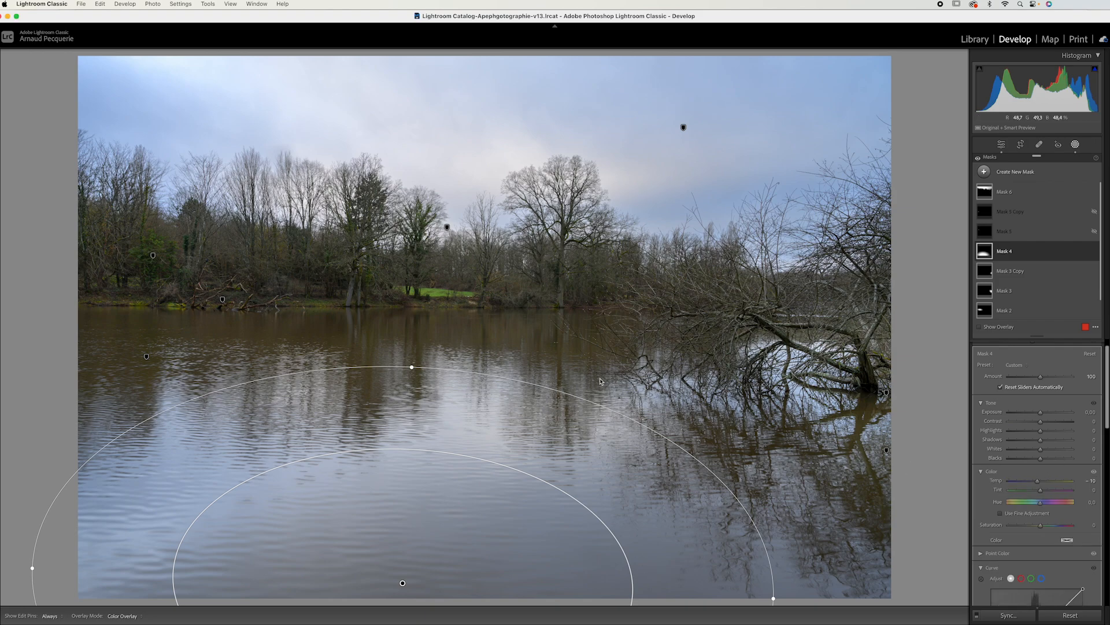
Step: Compare the green bush on the far bank with Mask 5 hidden and shown, leaving Mask 5 and Mask 5 Copy shown
{"action": "left_click", "coordinate": [1094, 232]}
{"action": "left_click", "coordinate": [1093, 232]}
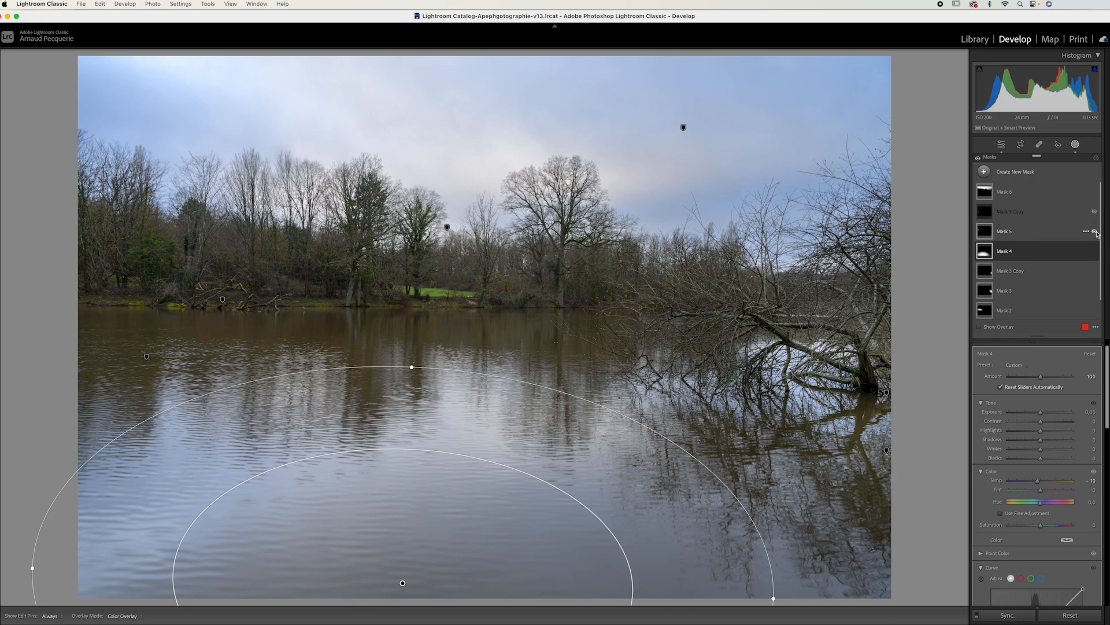
{"action": "mouse_move", "coordinate": [155, 259]}
{"action": "left_click", "coordinate": [1095, 232]}
{"action": "left_click", "coordinate": [1094, 231]}
{"action": "left_click", "coordinate": [1095, 232]}
{"action": "left_click", "coordinate": [1094, 232]}
{"action": "left_click", "coordinate": [1094, 211]}
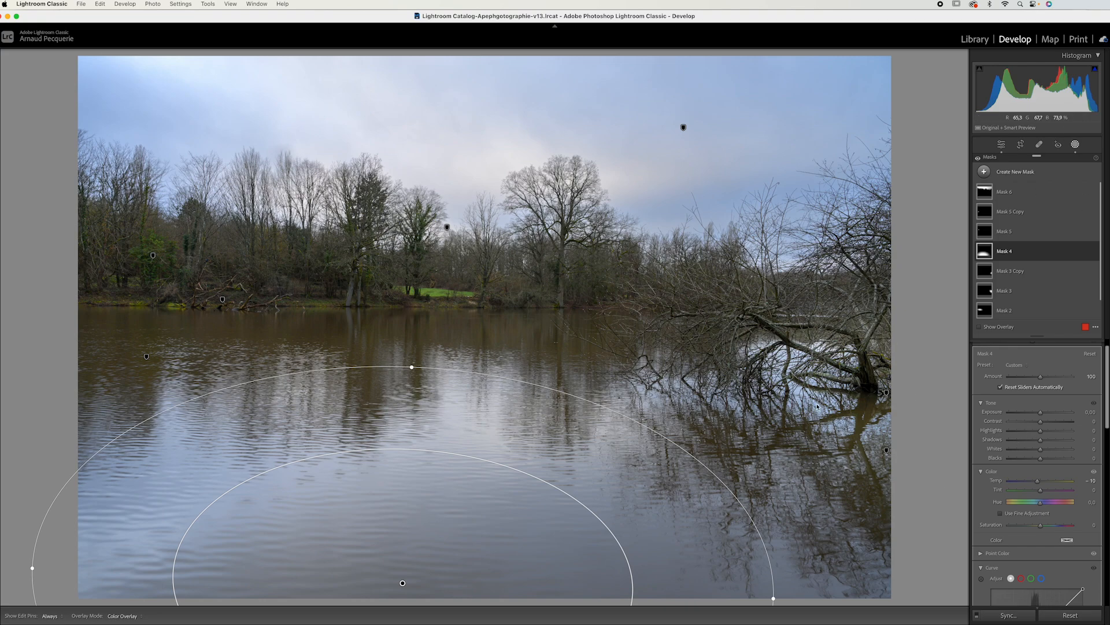
Step: Deselect Mask 4, turn on the mask overlay, and reselect Mask 4 to display its affected area
{"action": "left_click", "coordinate": [402, 583]}
{"action": "left_click", "coordinate": [1012, 327]}
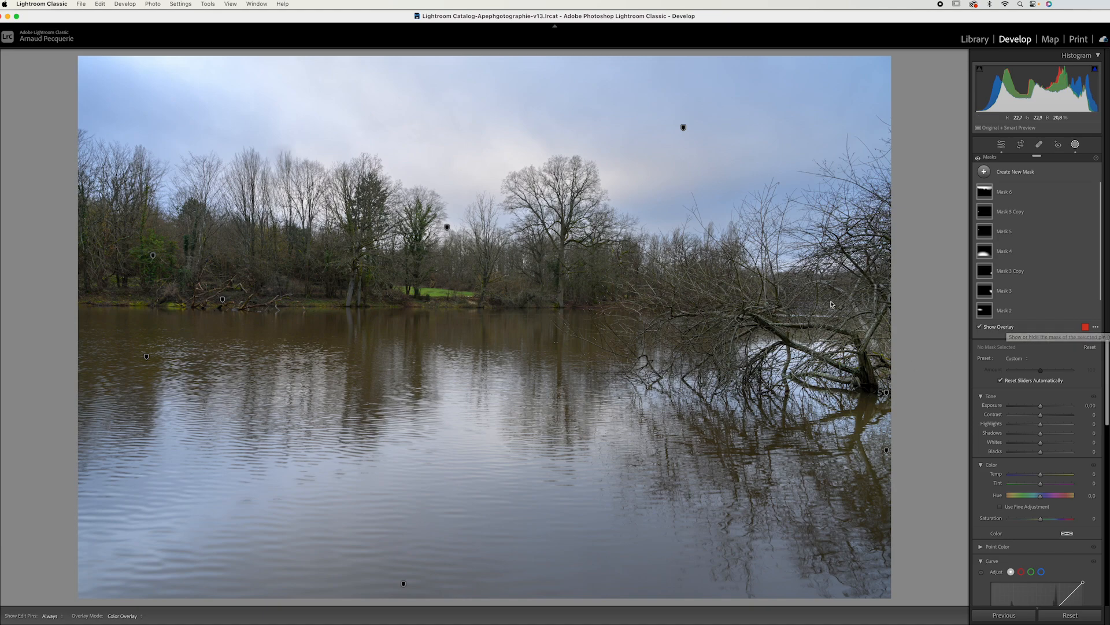
{"action": "mouse_move", "coordinate": [403, 585]}
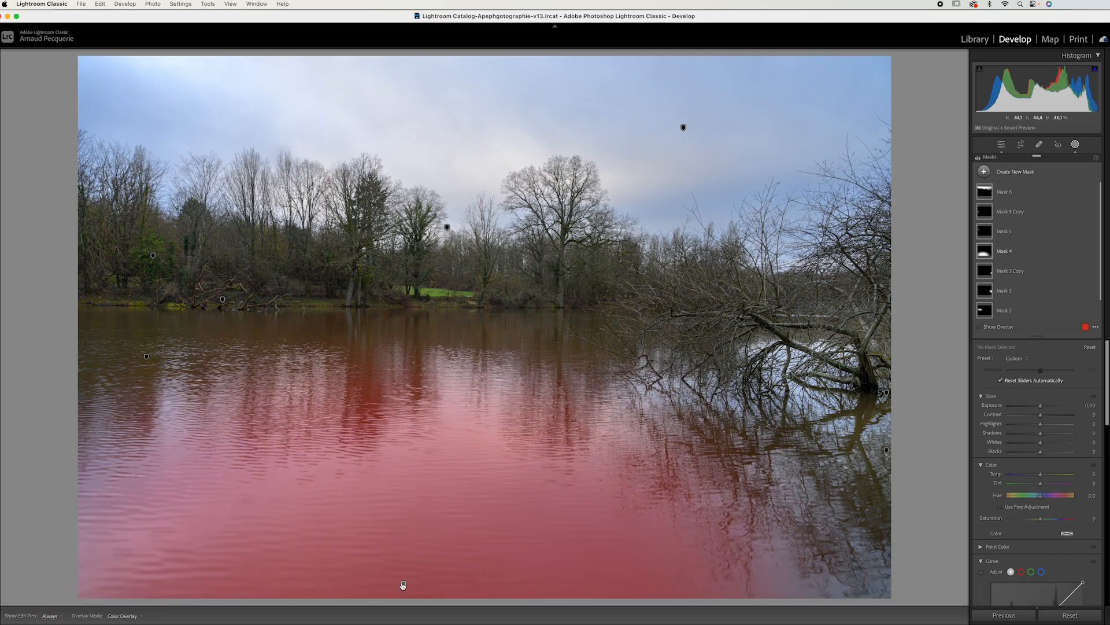
{"action": "left_click", "coordinate": [403, 583]}
{"action": "mouse_move", "coordinate": [1096, 71]}
{"action": "key", "text": "o"}
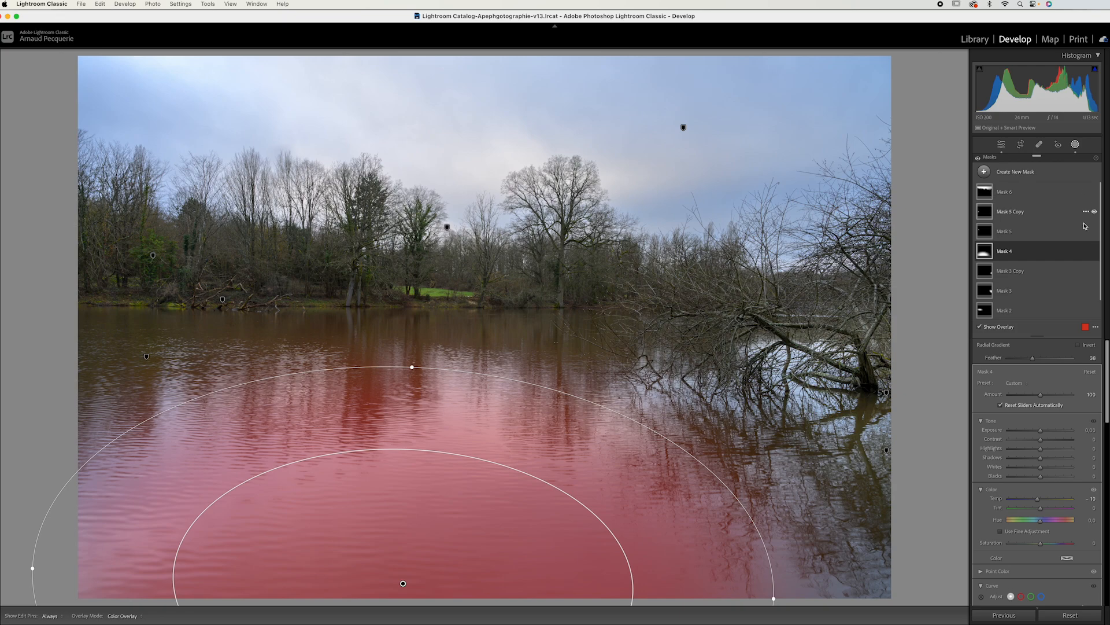
Step: Try green and blue as the mask overlay color, and set it back to red
{"action": "left_click", "coordinate": [1085, 328]}
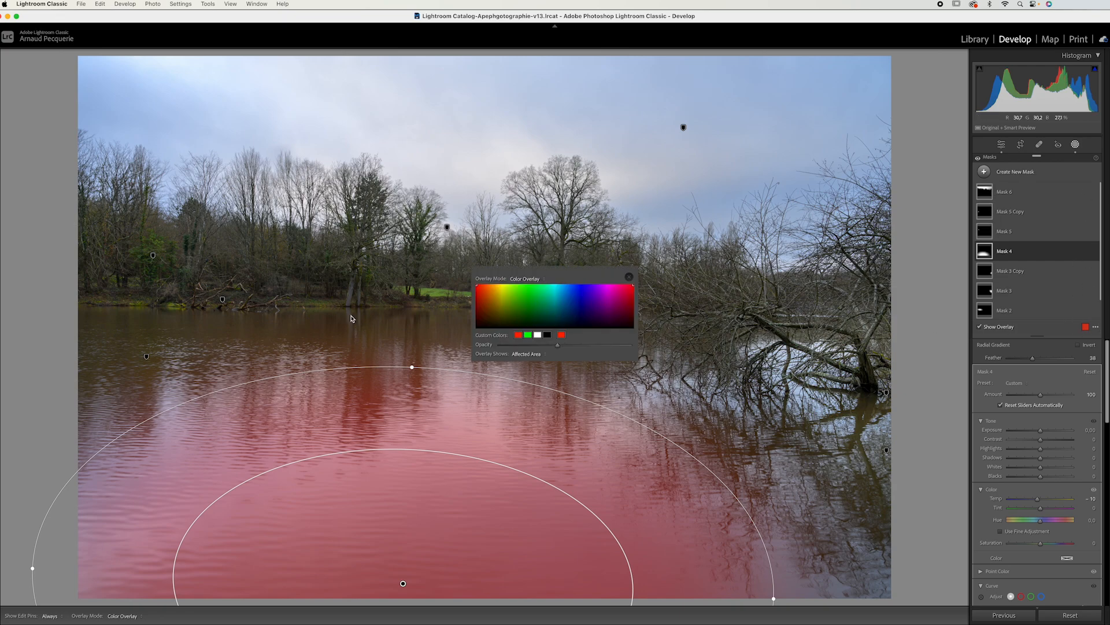
{"action": "left_click", "coordinate": [524, 295]}
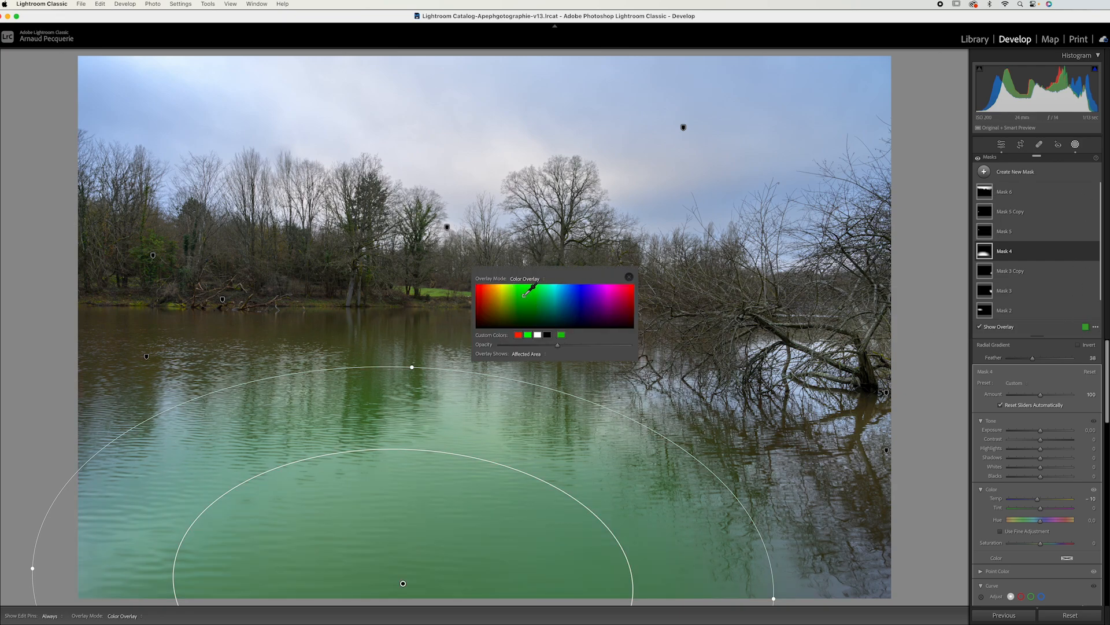
{"action": "left_click", "coordinate": [580, 290]}
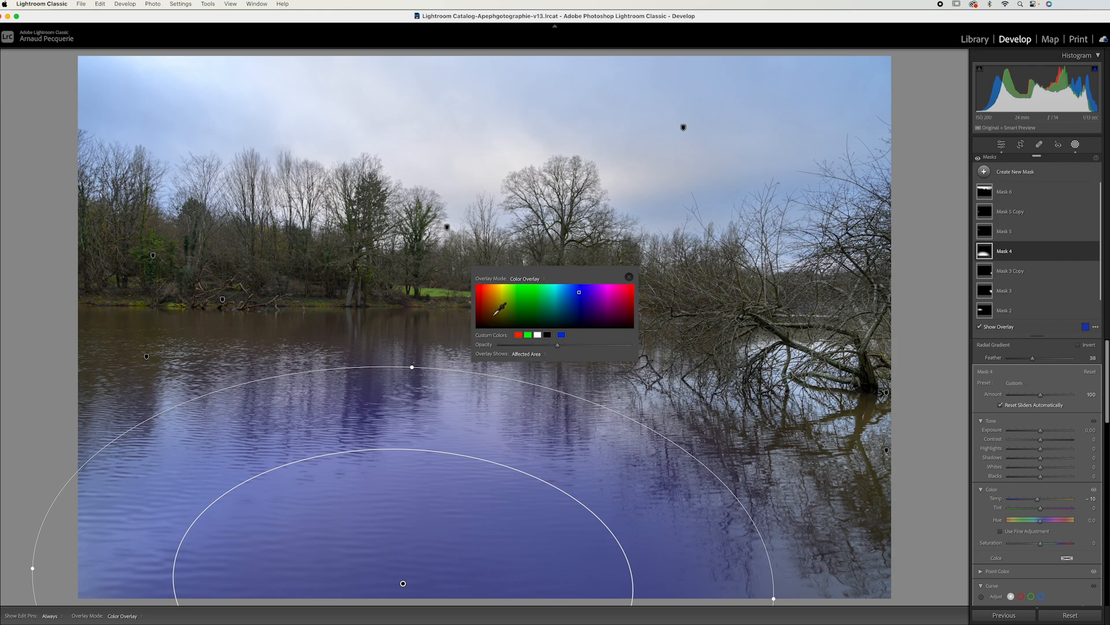
{"action": "left_click", "coordinate": [480, 281]}
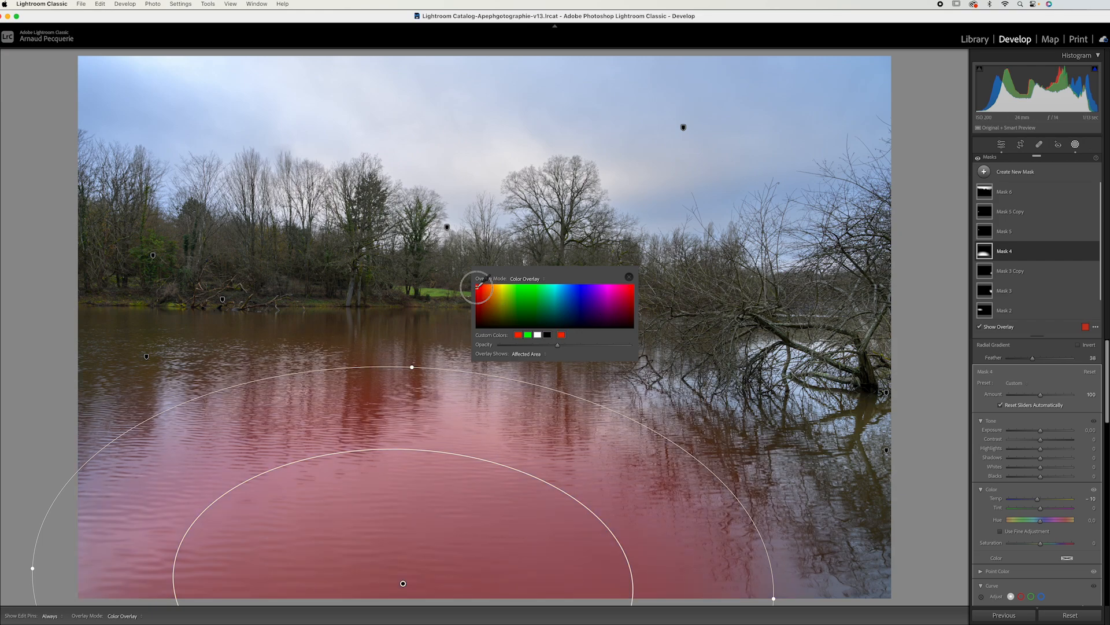
{"action": "left_click", "coordinate": [629, 278]}
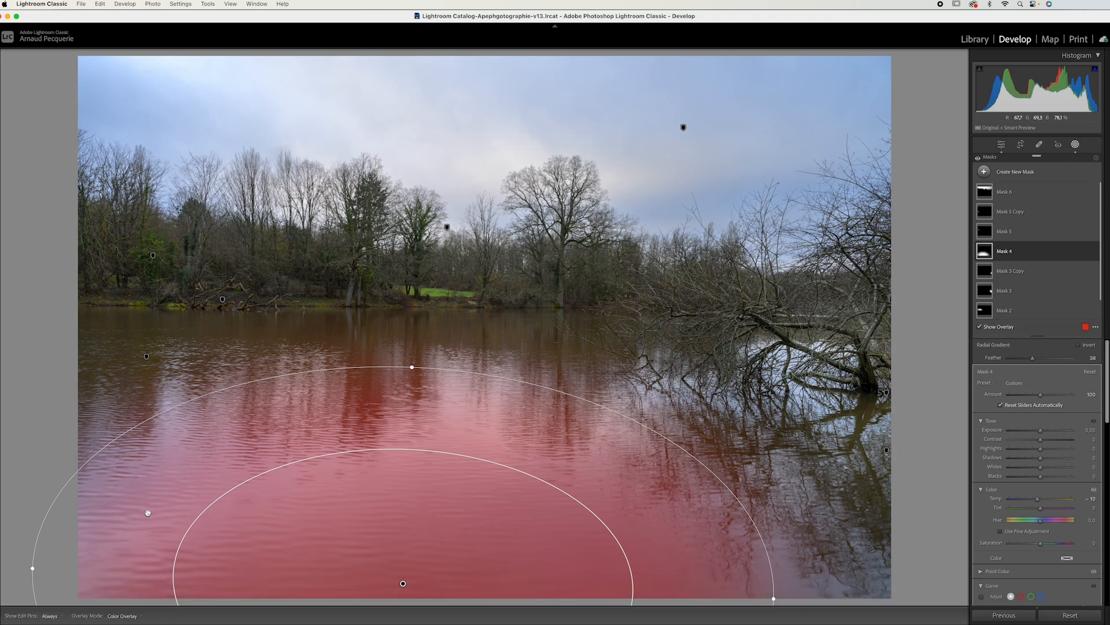
Step: Preview Mask 4 in the Color Overlay on B&W, Image on B&W and White on Black overlay modes
{"action": "left_click", "coordinate": [126, 615]}
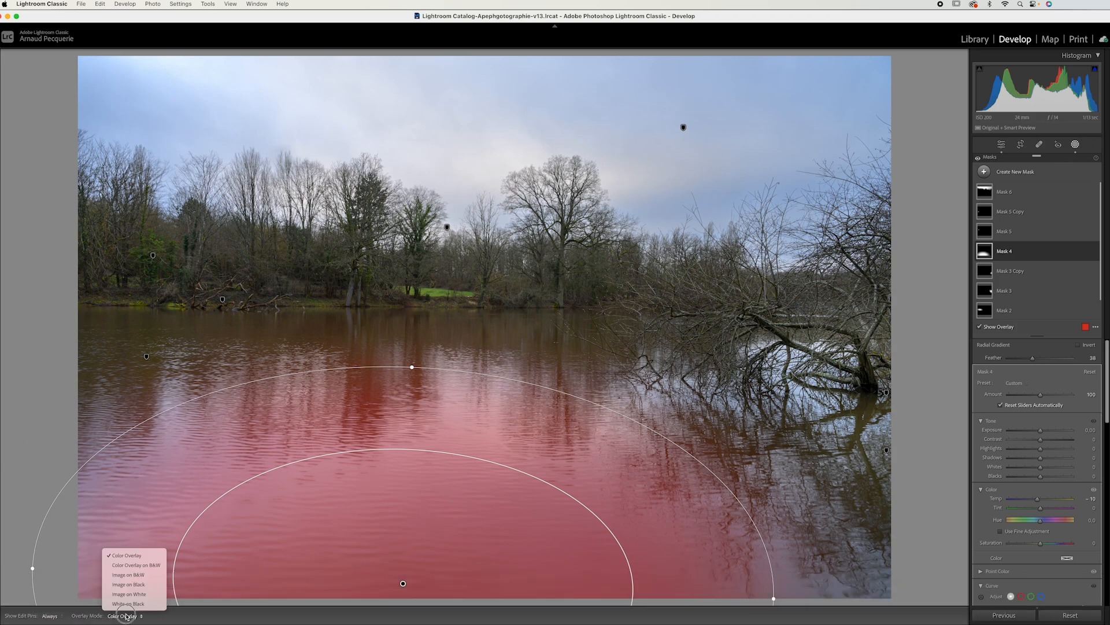
{"action": "left_click", "coordinate": [129, 567]}
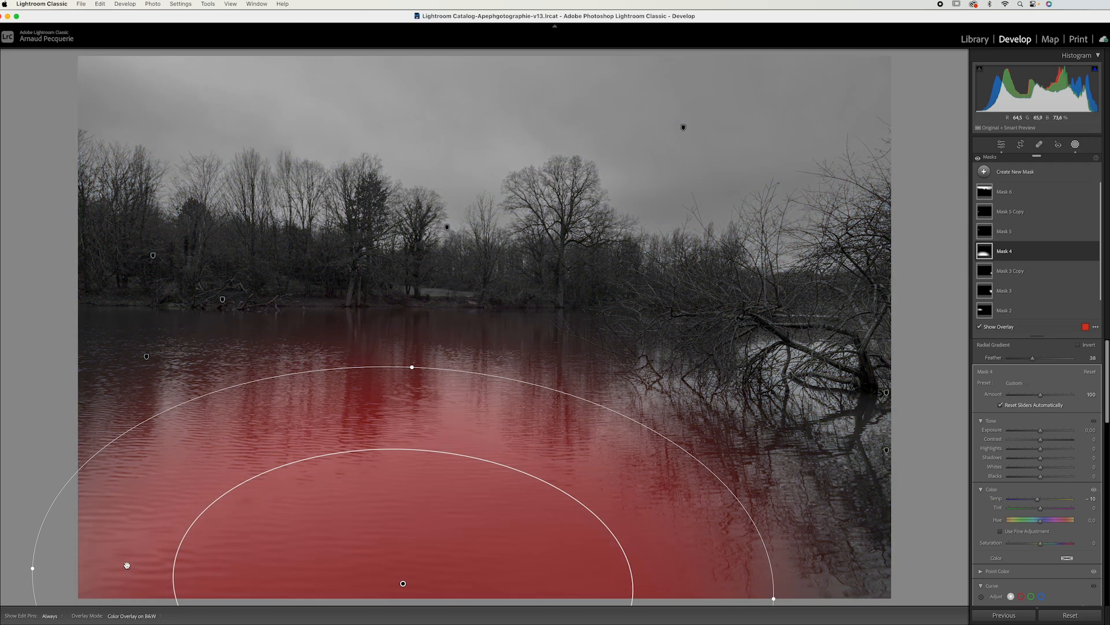
{"action": "left_click", "coordinate": [142, 615]}
{"action": "left_click", "coordinate": [129, 575]}
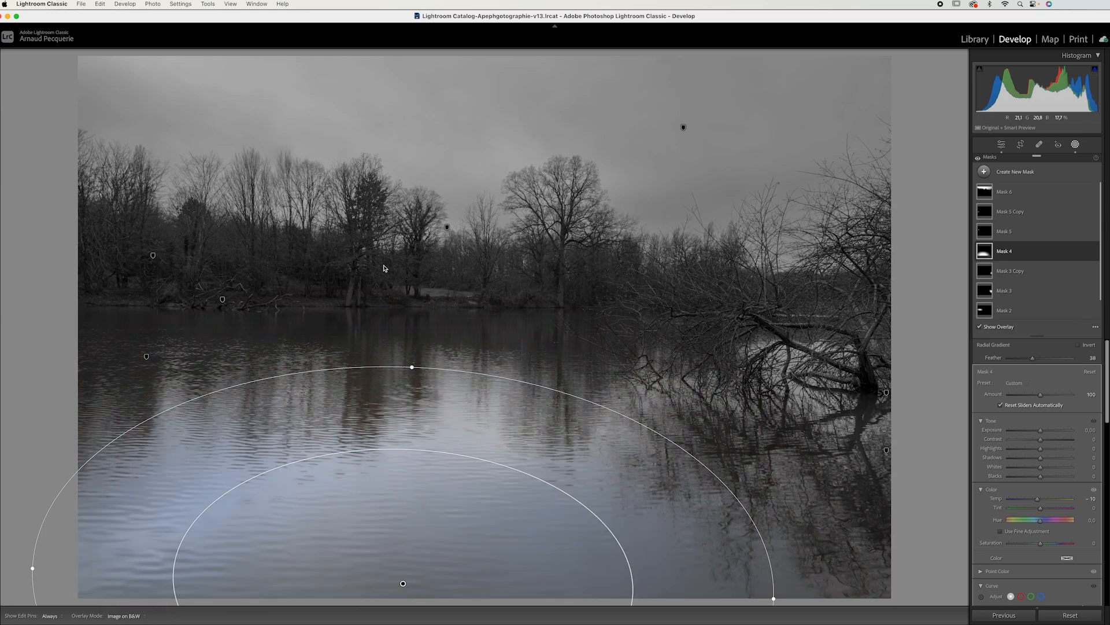
{"action": "left_click", "coordinate": [124, 616]}
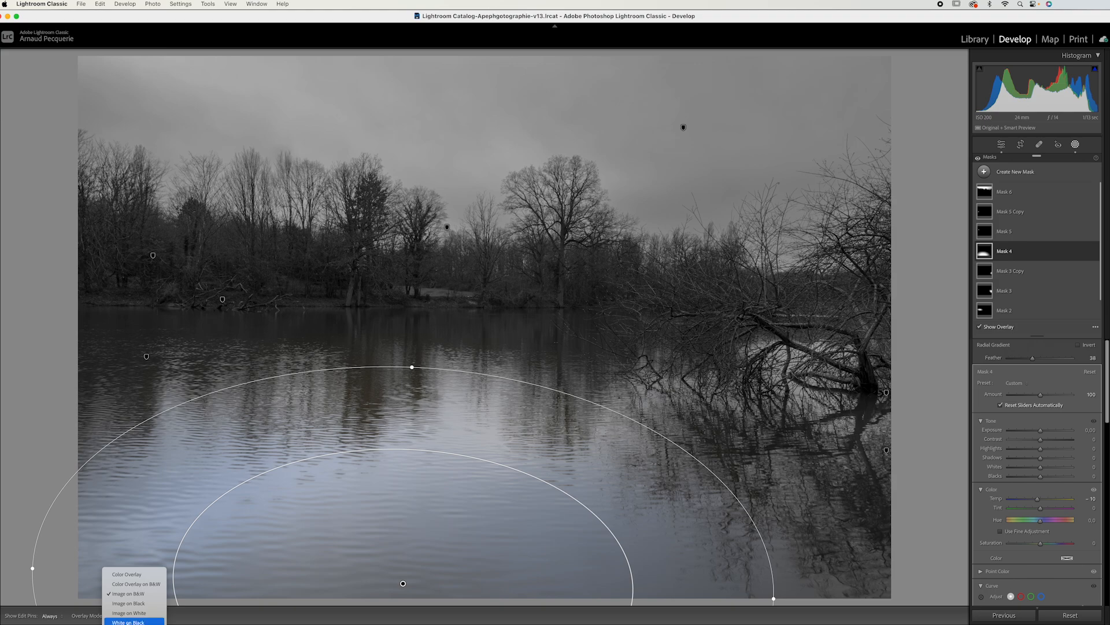
{"action": "left_click", "coordinate": [121, 622]}
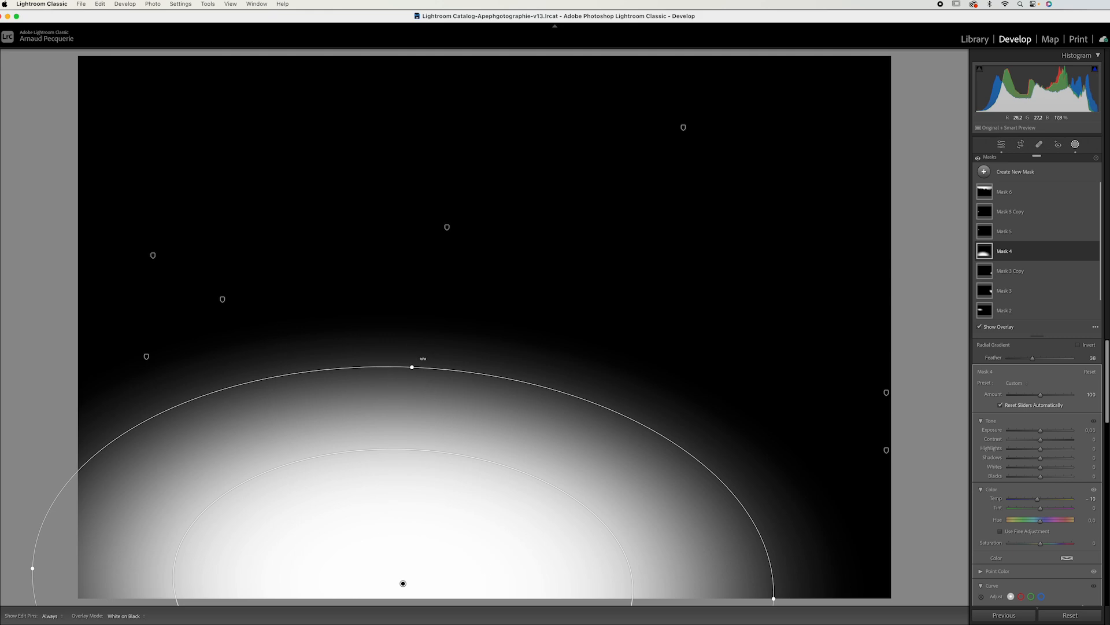
Step: Examine the areas covered by the other masks in white on black, and restore the Color Overlay mode
{"action": "mouse_move", "coordinate": [446, 227]}
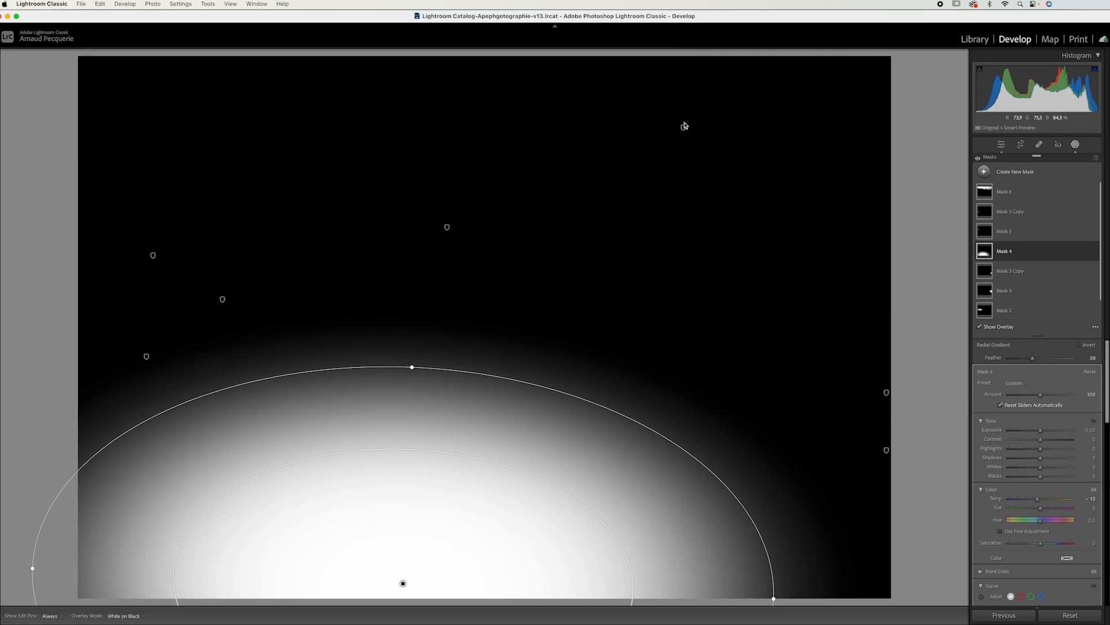
{"action": "mouse_move", "coordinate": [684, 131]}
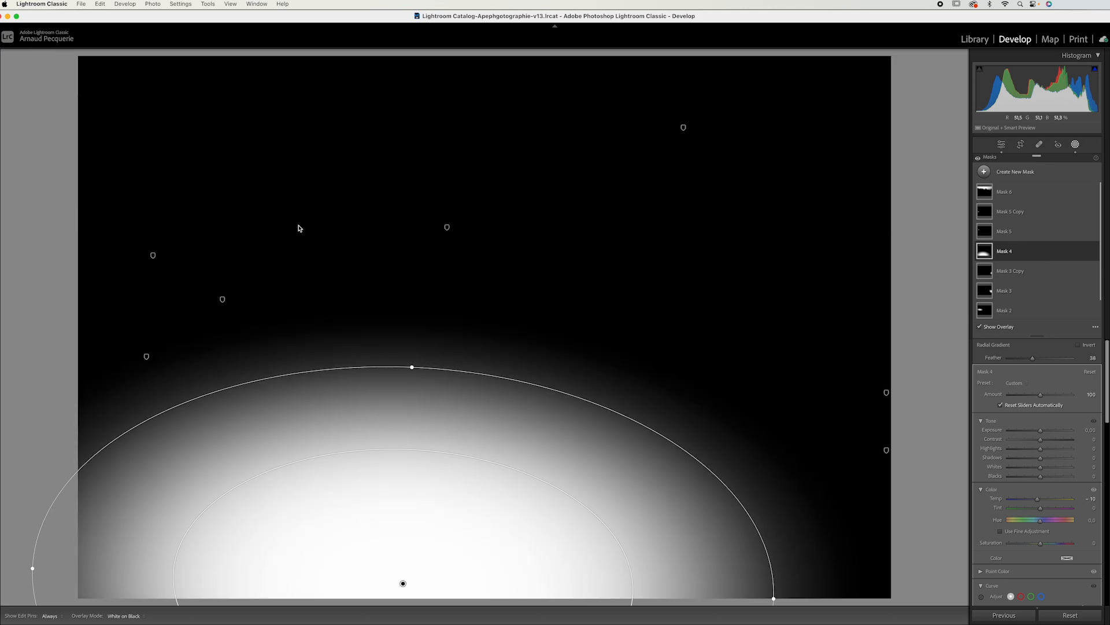
{"action": "mouse_move", "coordinate": [225, 302]}
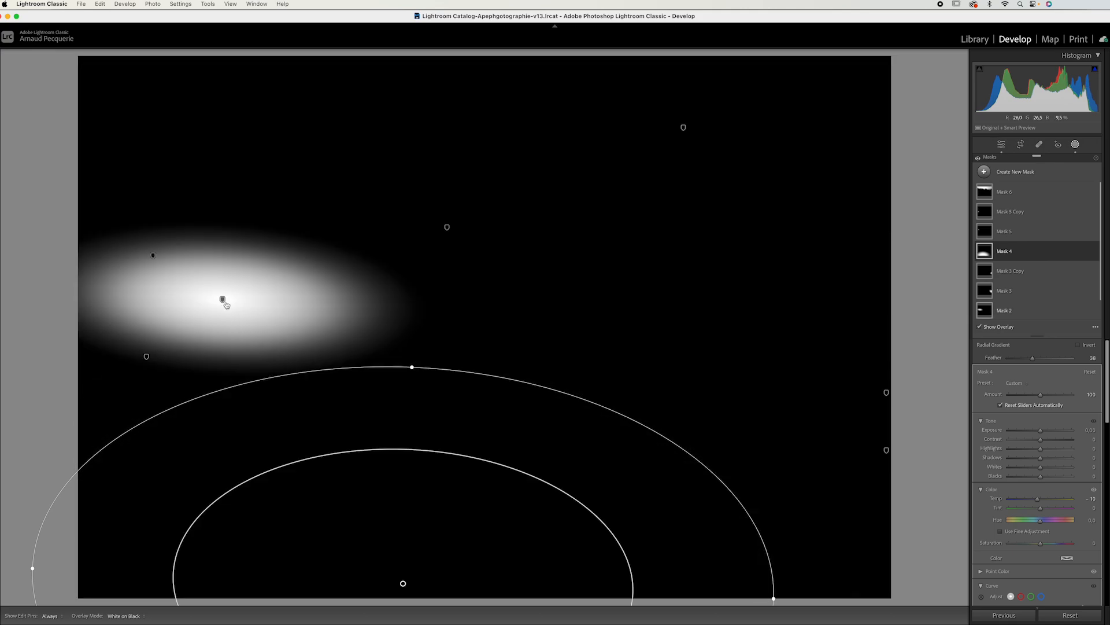
{"action": "mouse_move", "coordinate": [150, 258]}
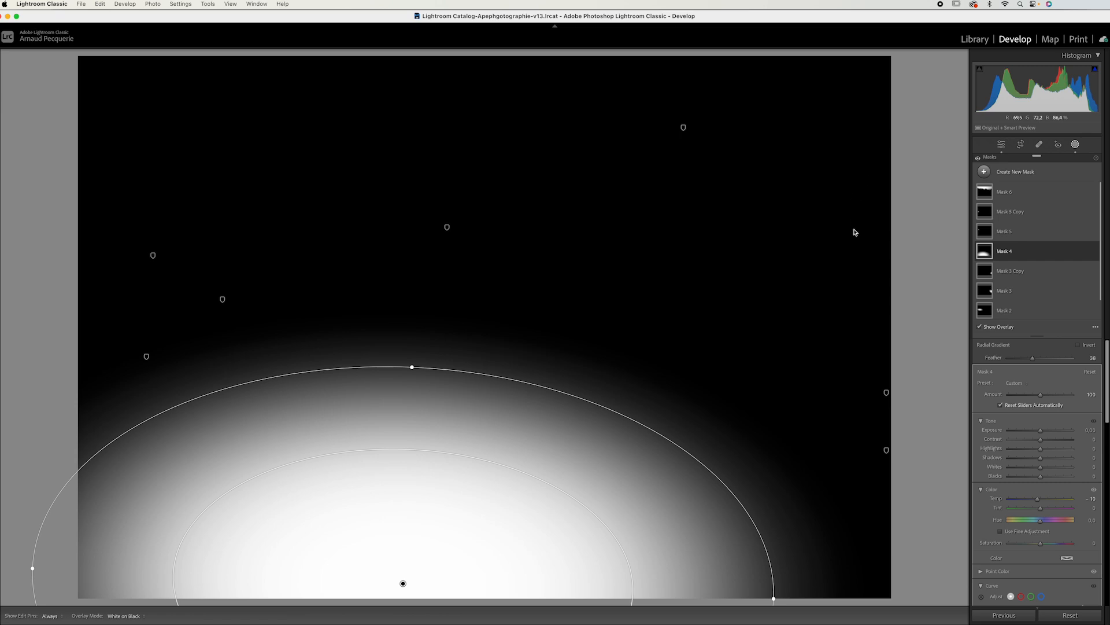
{"action": "mouse_move", "coordinate": [887, 393]}
{"action": "mouse_move", "coordinate": [885, 451]}
{"action": "left_click", "coordinate": [122, 616]}
{"action": "left_click", "coordinate": [117, 567]}
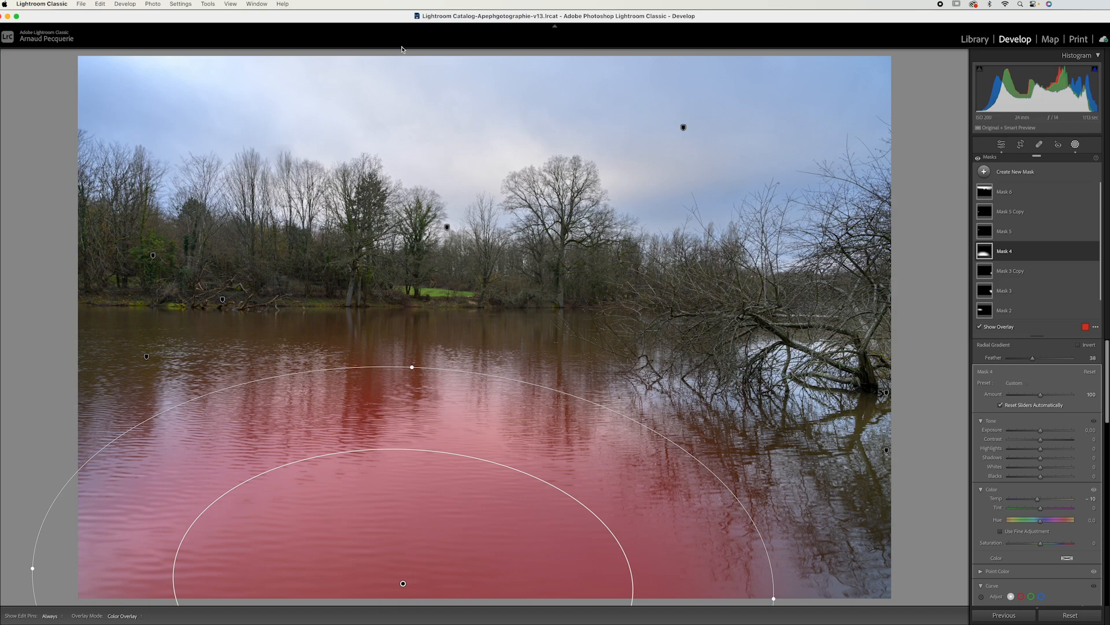
Step: Hide the mask overlay and edit pins, compare the photo before and after side by side, and return to the single view
{"action": "key", "text": "o"}
{"action": "key", "text": "h"}
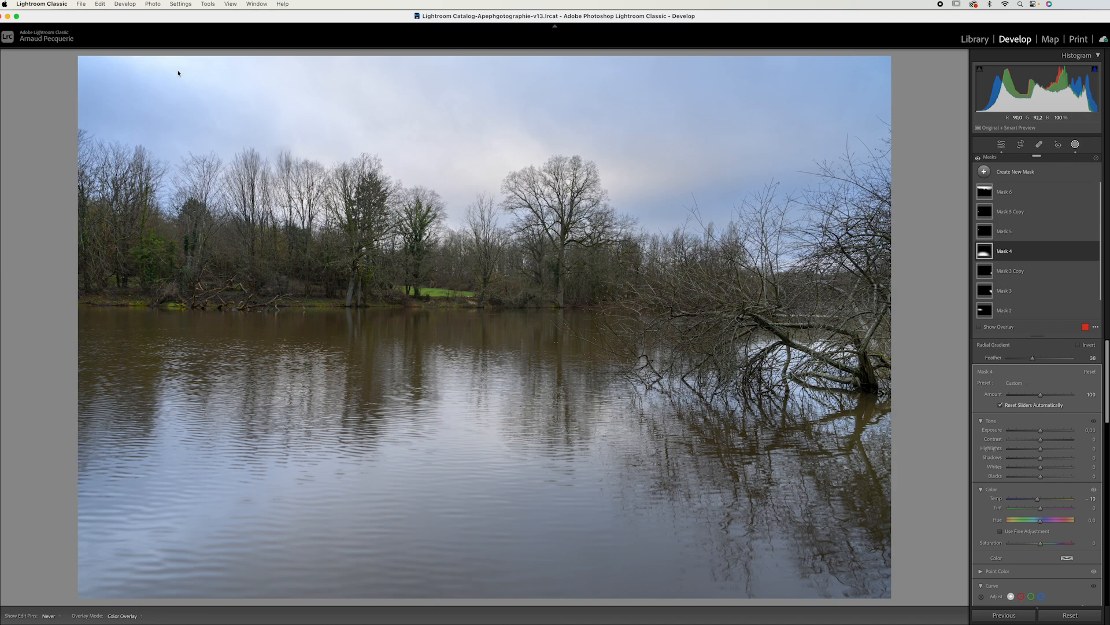
{"action": "key", "text": "y"}
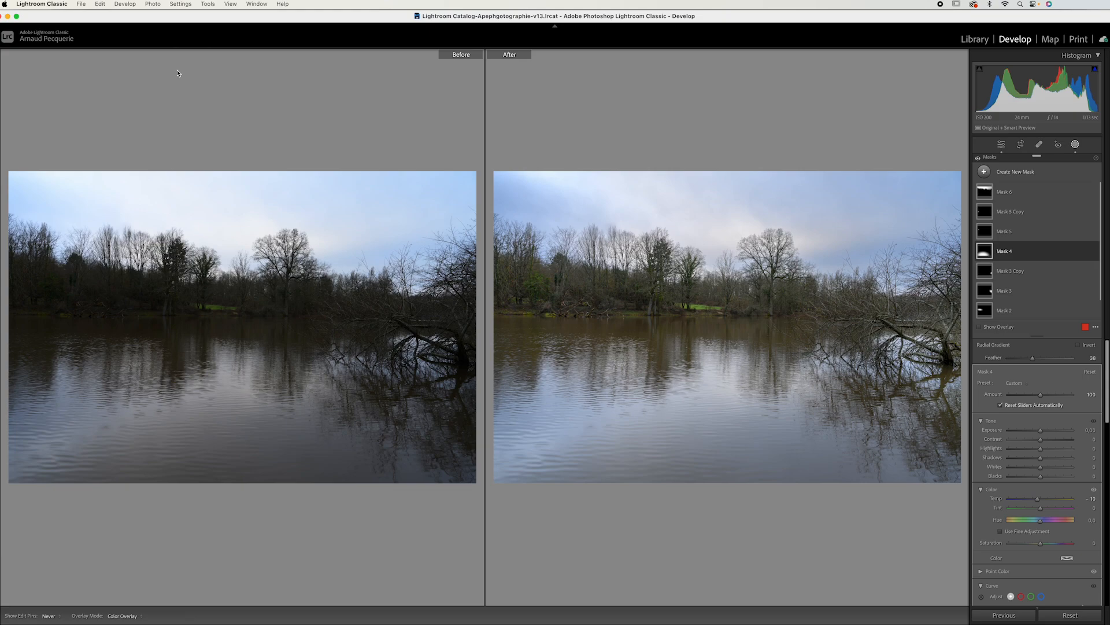
{"action": "key", "text": "y"}
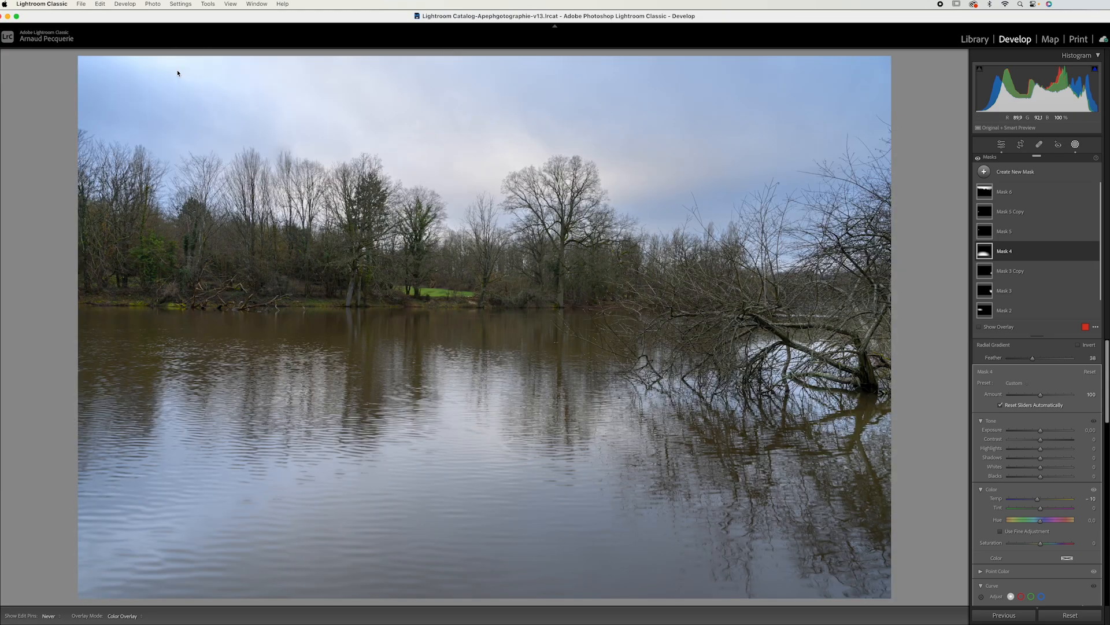